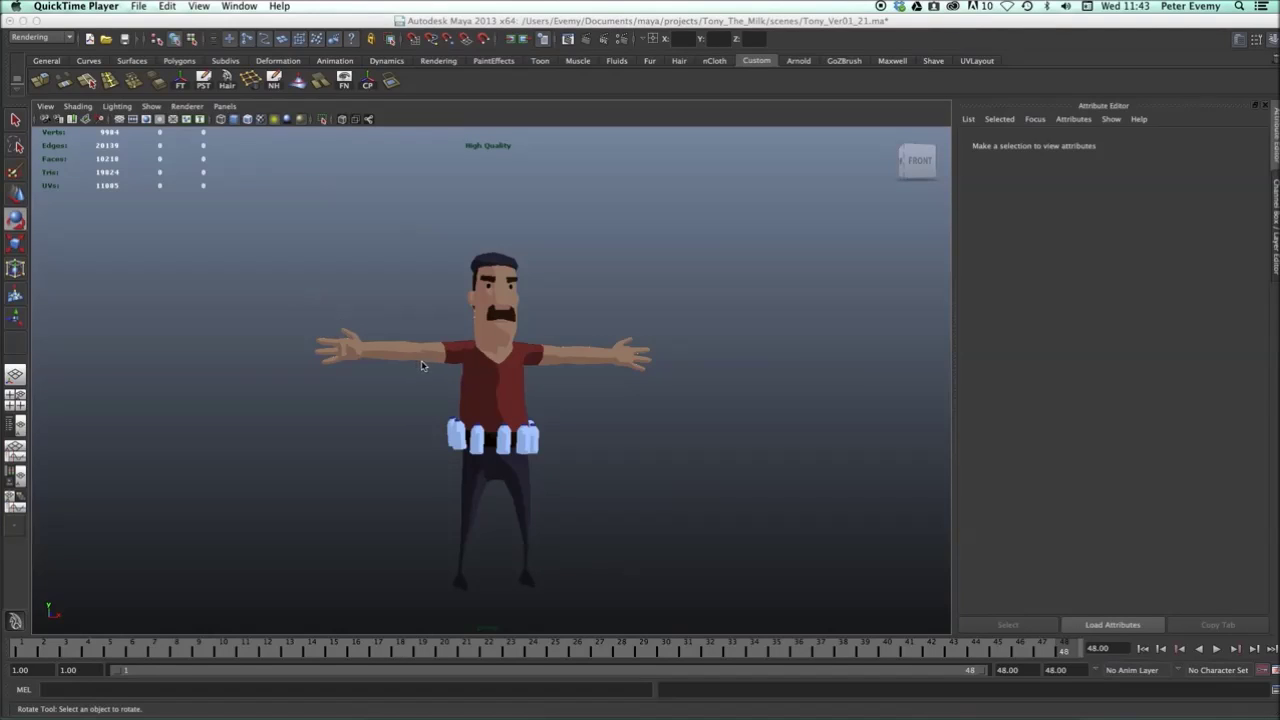
Select the spotlight above the character and show the manipulator for its position and aim.
{"action": "left_click", "coordinate": [740, 455]}
{"action": "mouse_move", "coordinate": [720, 451]}
{"action": "left_mouse_down", "text": "alt"}
{"action": "mouse_move", "coordinate": [737, 451]}
{"action": "mouse_move", "coordinate": [623, 449]}
{"action": "mouse_move", "coordinate": [662, 461]}
{"action": "mouse_move", "coordinate": [741, 453]}
{"action": "mouse_move", "coordinate": [732, 441]}
{"action": "left_mouse_up", "text": "alt"}
{"action": "scroll", "coordinate": [731, 440], "scroll_direction": "down", "scroll_amount": 5}
{"action": "middle_click_drag", "start_coordinate": [731, 436], "coordinate": [667, 497], "text": "alt"}
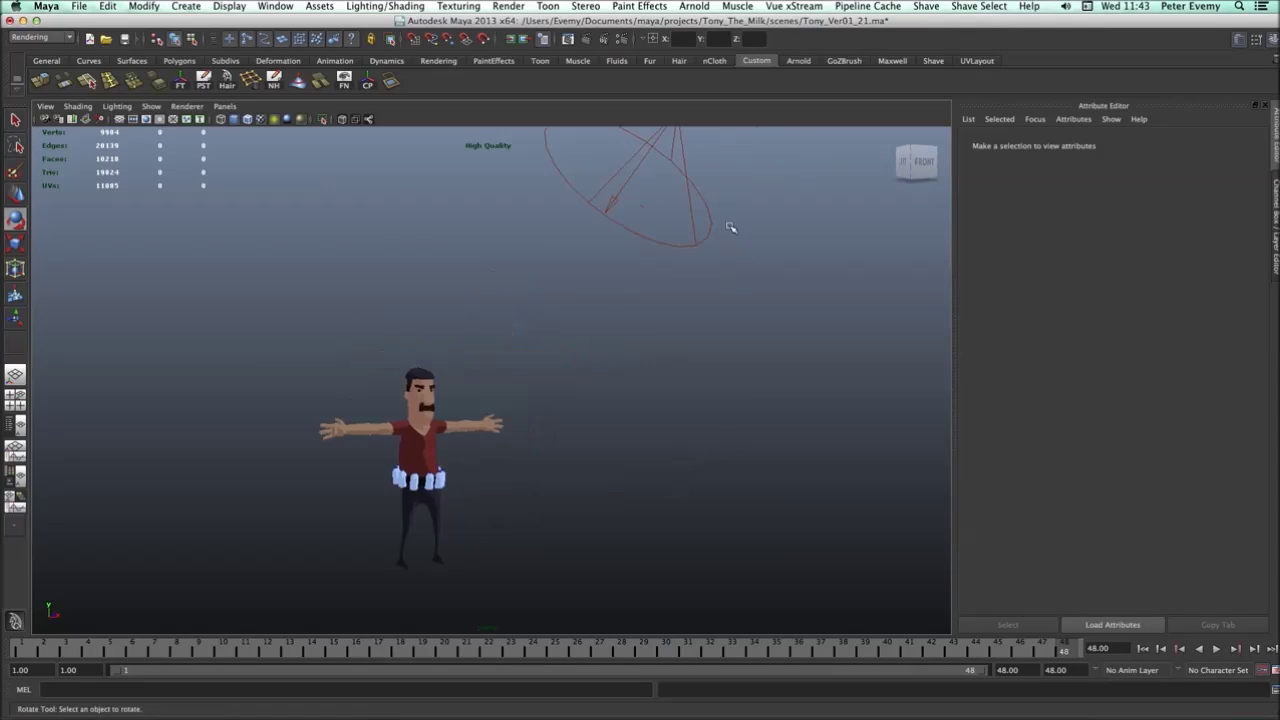
{"action": "left_click_drag", "start_coordinate": [731, 228], "coordinate": [651, 313]}
{"action": "key", "text": "t"}
{"action": "scroll", "coordinate": [735, 311], "scroll_direction": "down", "scroll_amount": 3}
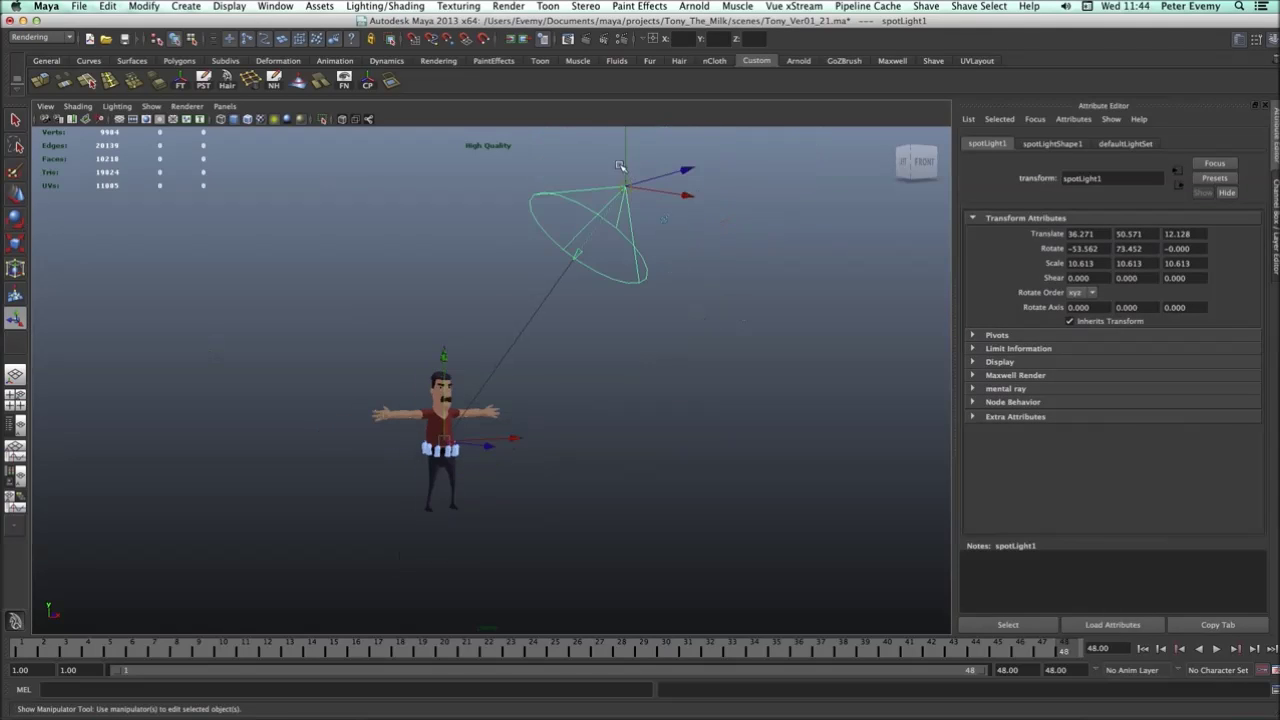
Move the spotlight around the character, out to about X 58.2, Y 19.8, Z -20.2.
{"action": "left_click_drag", "start_coordinate": [627, 188], "coordinate": [331, 341]}
{"action": "scroll", "coordinate": [400, 355], "scroll_direction": "up", "scroll_amount": 4}
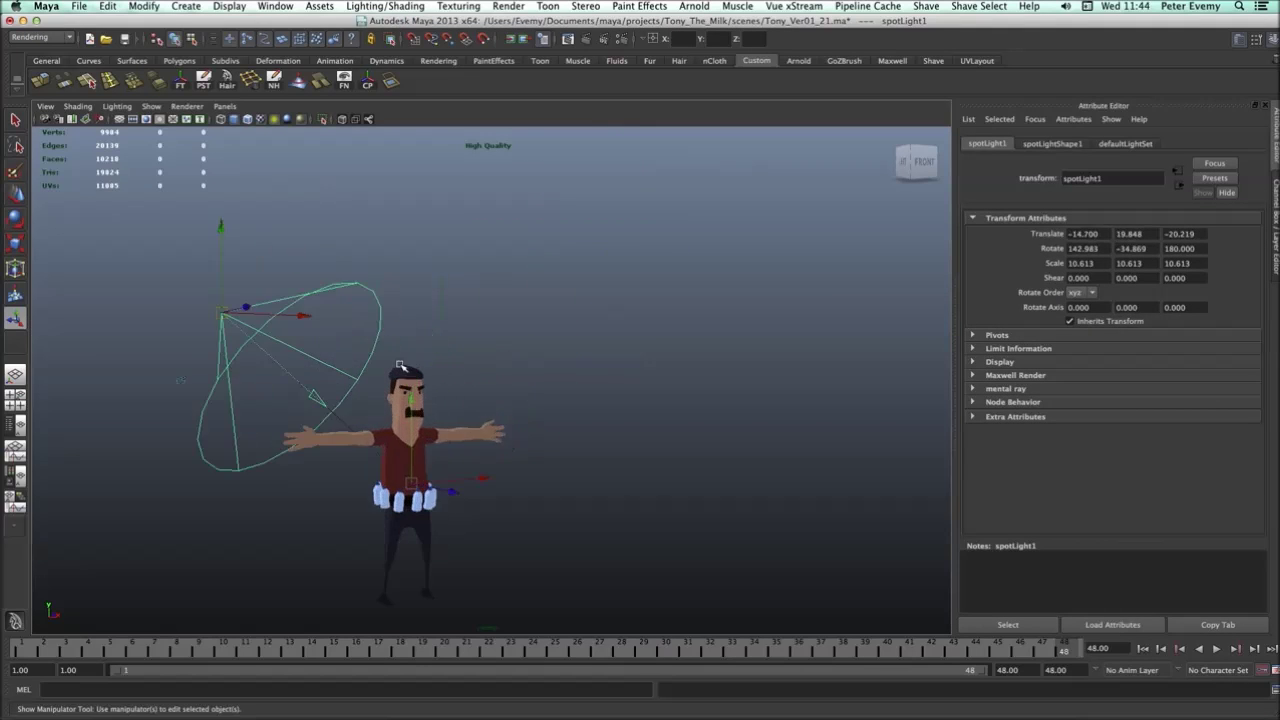
{"action": "middle_click_drag", "start_coordinate": [410, 372], "coordinate": [506, 350], "text": "alt"}
{"action": "scroll", "coordinate": [397, 292], "scroll_direction": "up", "scroll_amount": 5}
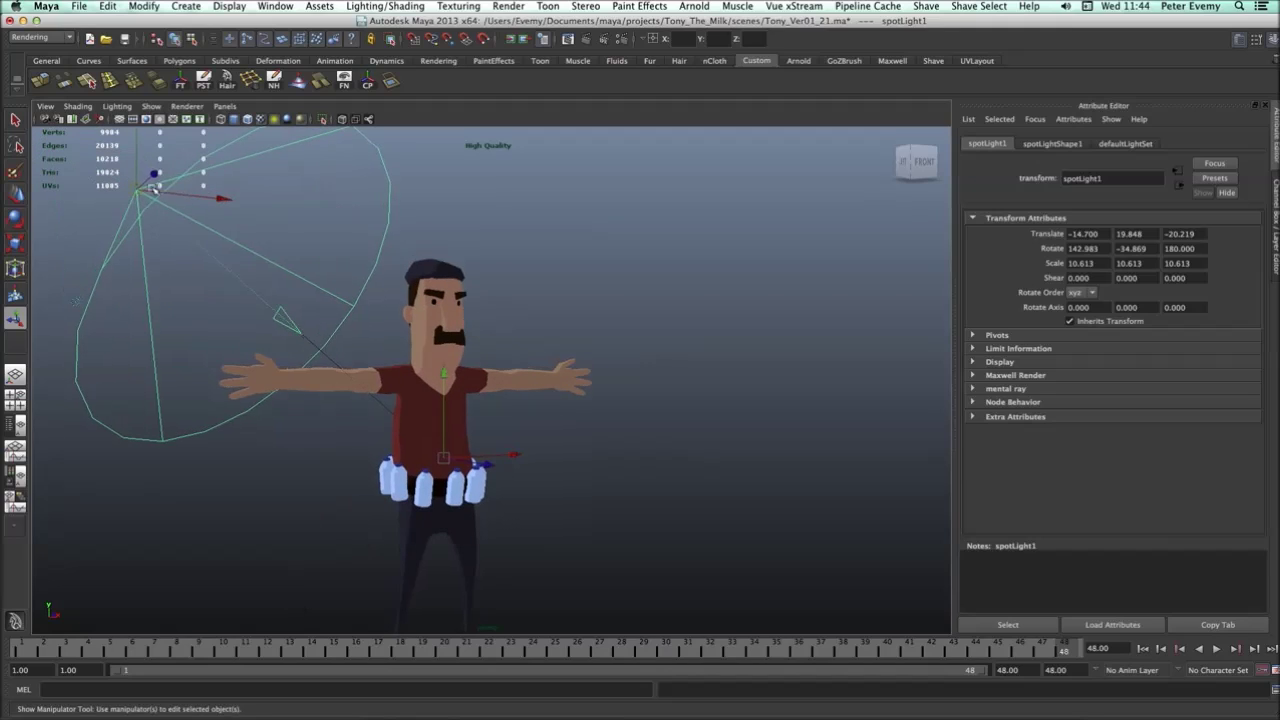
{"action": "left_click_drag", "start_coordinate": [220, 197], "coordinate": [803, 429]}
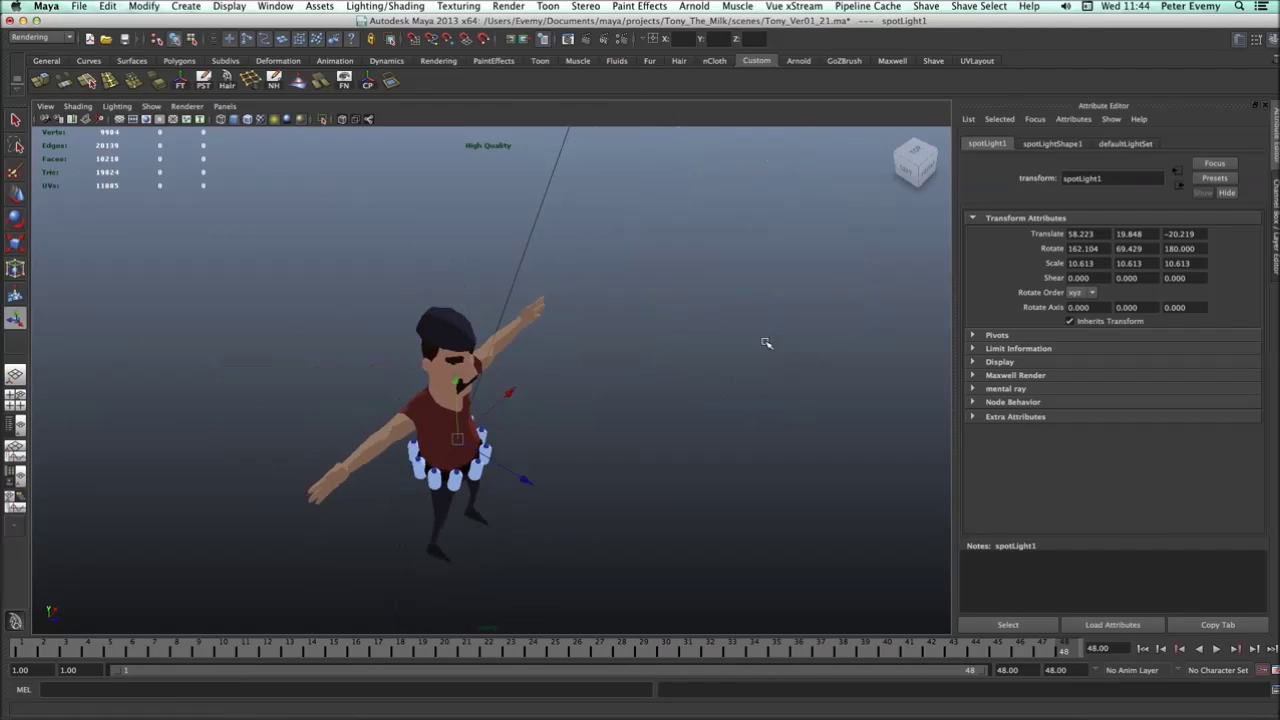
Bring the spotlight forward to about Z 12.6 and reposition it to vary the shading on the character.
{"action": "left_click_drag", "start_coordinate": [766, 340], "coordinate": [650, 240], "text": "alt"}
{"action": "left_click_drag", "start_coordinate": [685, 183], "coordinate": [762, 201]}
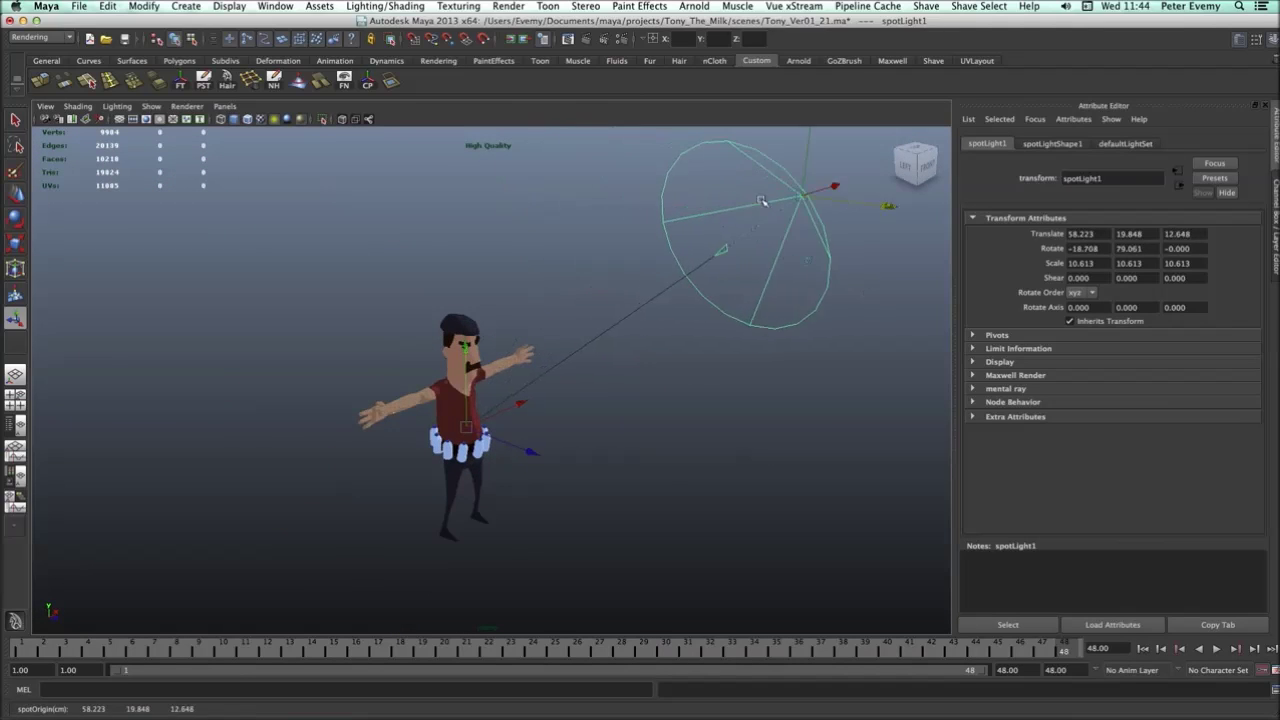
{"action": "left_click_drag", "start_coordinate": [821, 391], "coordinate": [655, 345]}
{"action": "left_click_drag", "start_coordinate": [872, 418], "coordinate": [804, 392]}
{"action": "mouse_move", "coordinate": [804, 392]}
{"action": "left_mouse_down", "text": "alt"}
{"action": "mouse_move", "coordinate": [801, 475]}
{"action": "mouse_move", "coordinate": [571, 557]}
{"action": "mouse_move", "coordinate": [782, 398]}
{"action": "left_mouse_up", "text": "alt"}
{"action": "left_click_drag", "start_coordinate": [728, 450], "coordinate": [724, 426], "text": "alt"}
{"action": "right_click_drag", "start_coordinate": [724, 425], "coordinate": [680, 490], "text": "alt"}
{"action": "left_click", "coordinate": [674, 480]}
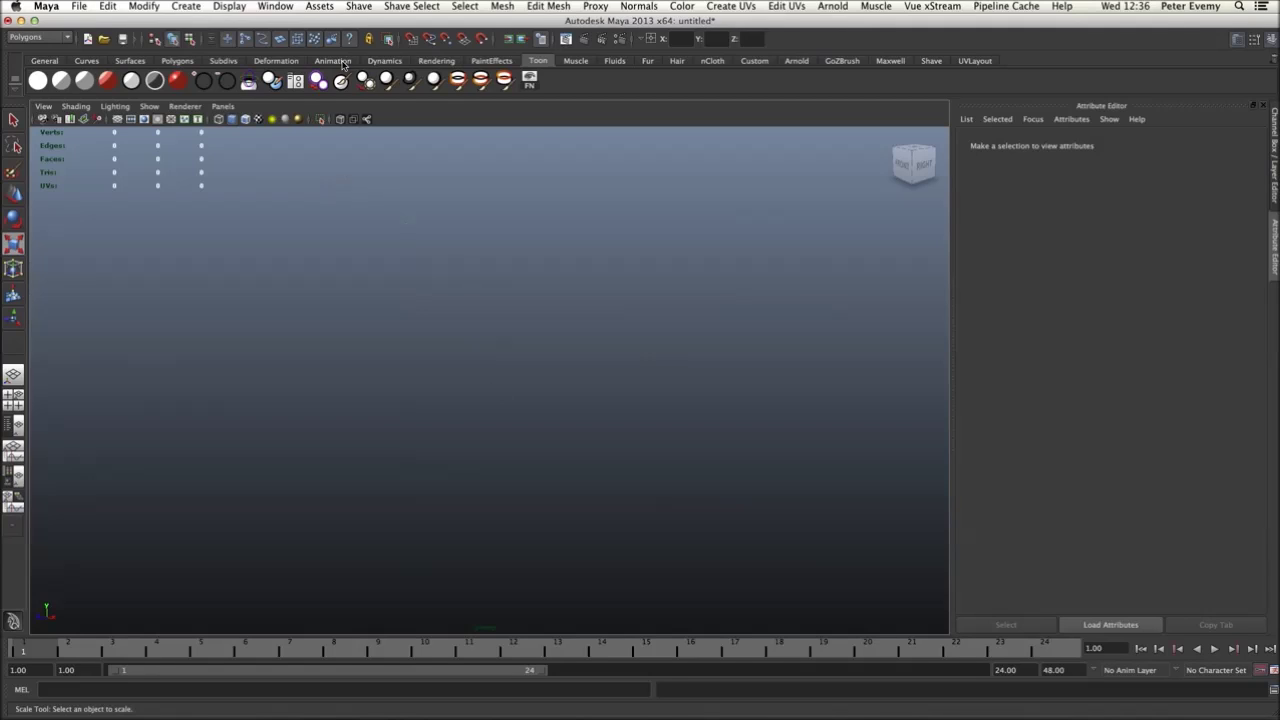
Create a polygon helix in the empty scene, display it with smooth mesh preview and deselect it.
{"action": "left_click", "coordinate": [186, 6]}
{"action": "mouse_move", "coordinate": [235, 40]}
{"action": "left_click", "coordinate": [395, 121]}
{"action": "left_click_drag", "start_coordinate": [489, 380], "coordinate": [663, 374]}
{"action": "key", "text": "3"}
{"action": "left_click", "coordinate": [663, 309]}
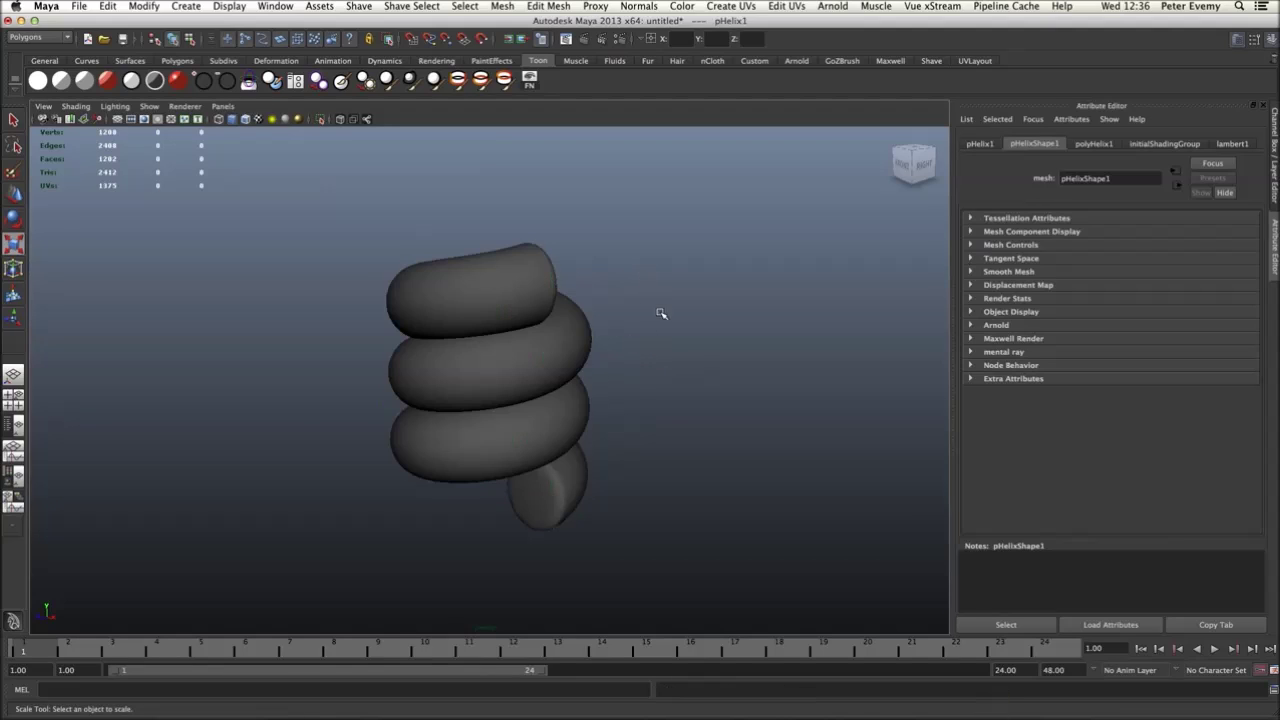
Open the Hypershade and arrange the view so the helix sits beside its window.
{"action": "left_click", "coordinate": [275, 6]}
{"action": "mouse_move", "coordinate": [305, 41]}
{"action": "left_click", "coordinate": [476, 74]}
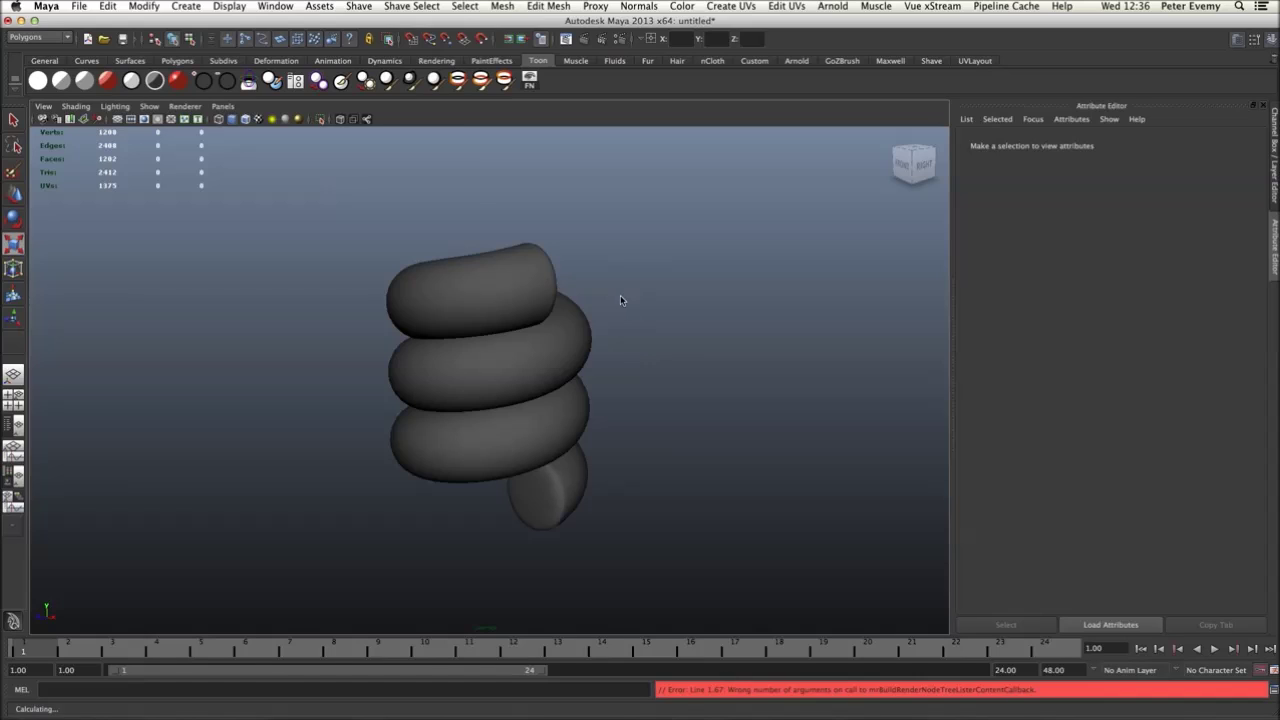
{"action": "left_click_drag", "start_coordinate": [387, 138], "coordinate": [384, 137]}
{"action": "middle_click_drag", "start_coordinate": [480, 326], "coordinate": [574, 331], "text": "alt"}
{"action": "left_click", "coordinate": [130, 82]}
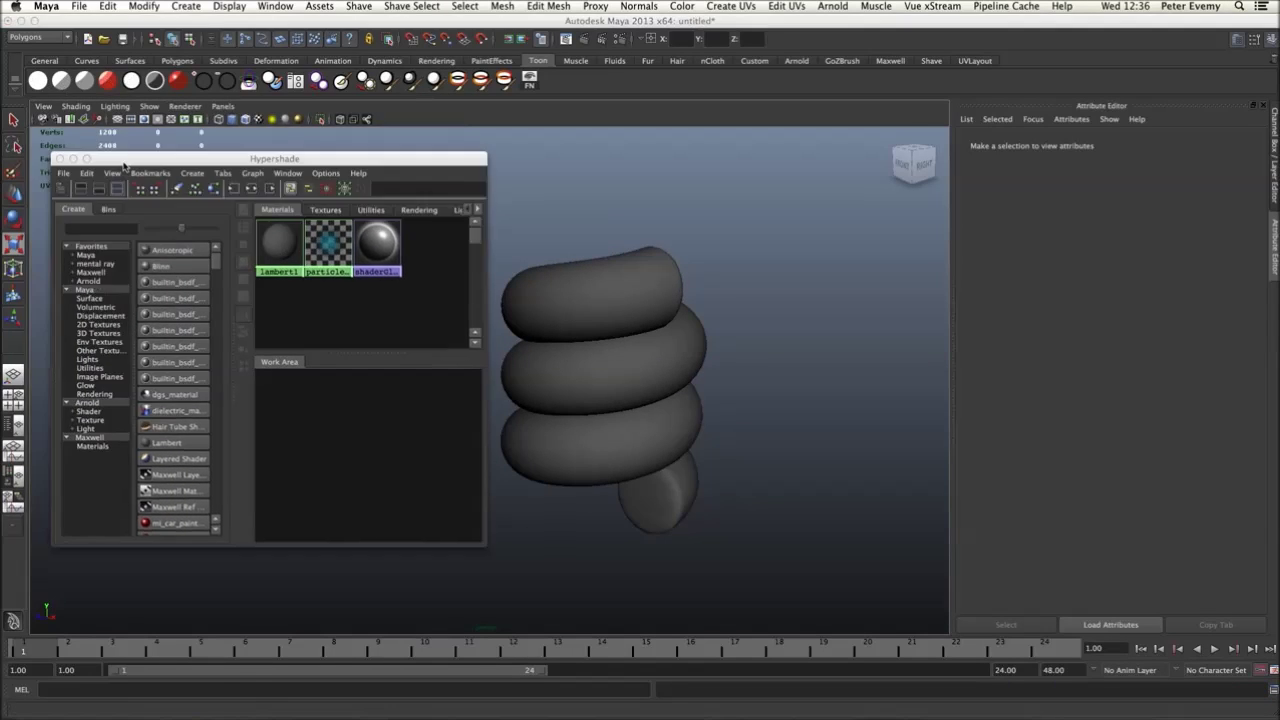
Create a Light Angle Two Tone toon shader and assign it to the helix.
{"action": "left_click", "coordinate": [541, 61]}
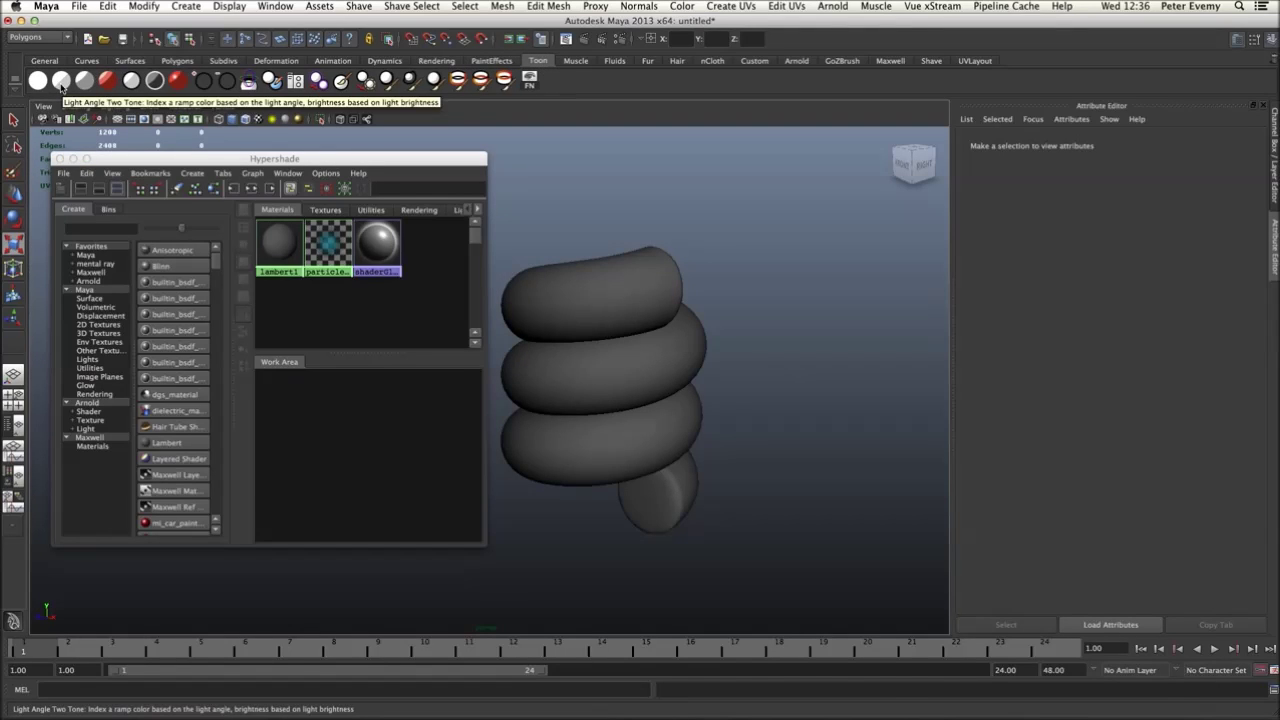
{"action": "left_click", "coordinate": [61, 82]}
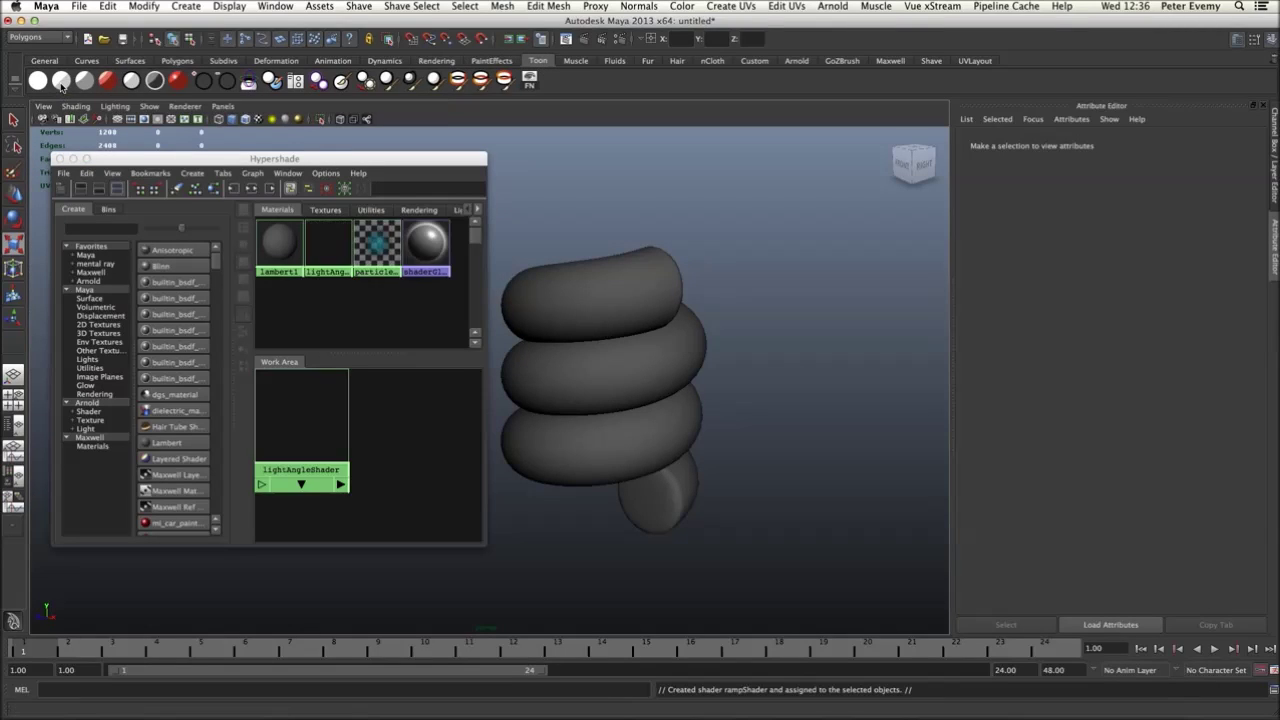
{"action": "left_click", "coordinate": [326, 245]}
{"action": "middle_click_drag", "start_coordinate": [326, 245], "coordinate": [611, 300]}
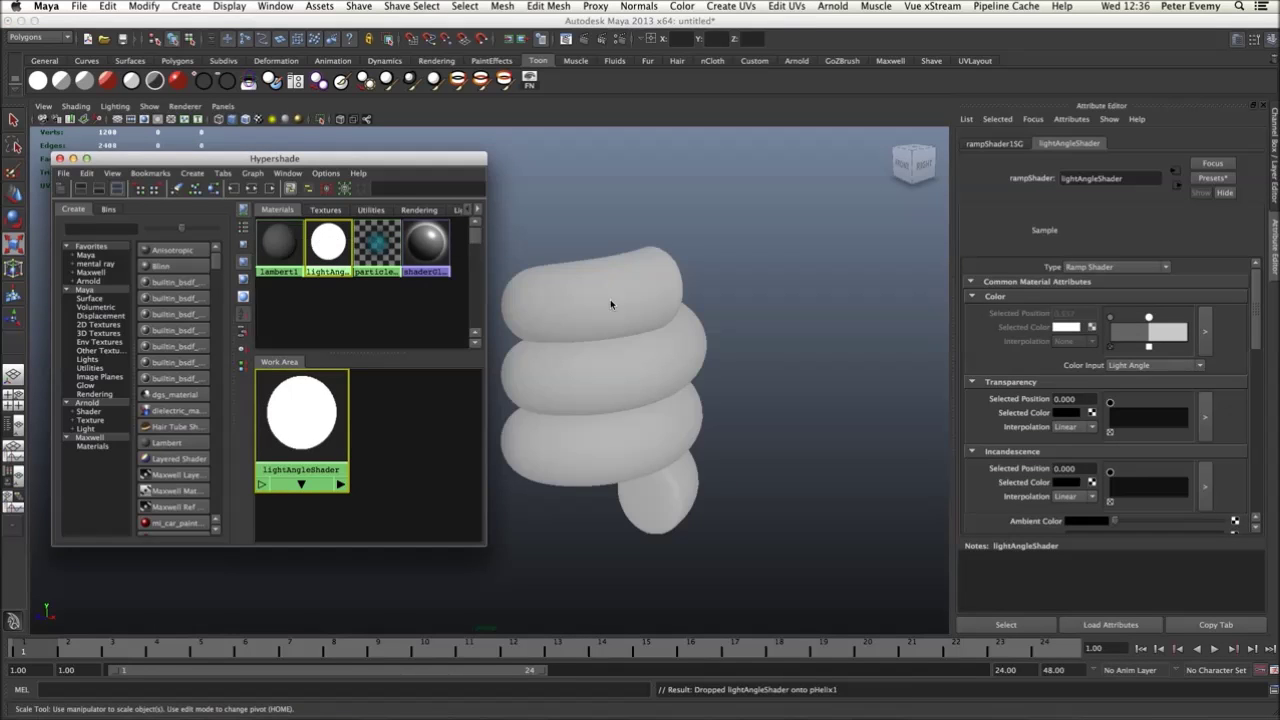
Create a spot light and raise it above the helix to about Y 9.9.
{"action": "left_click", "coordinate": [199, 5]}
{"action": "left_click", "coordinate": [186, 6]}
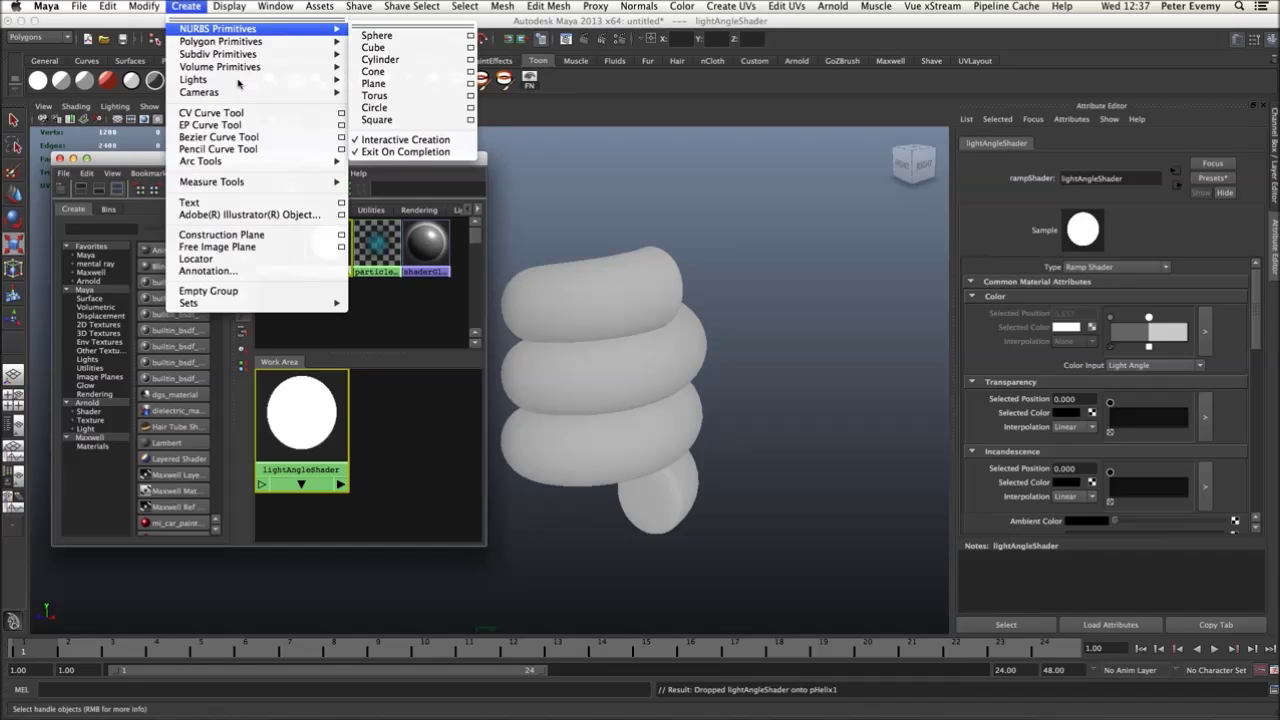
{"action": "mouse_move", "coordinate": [240, 80]}
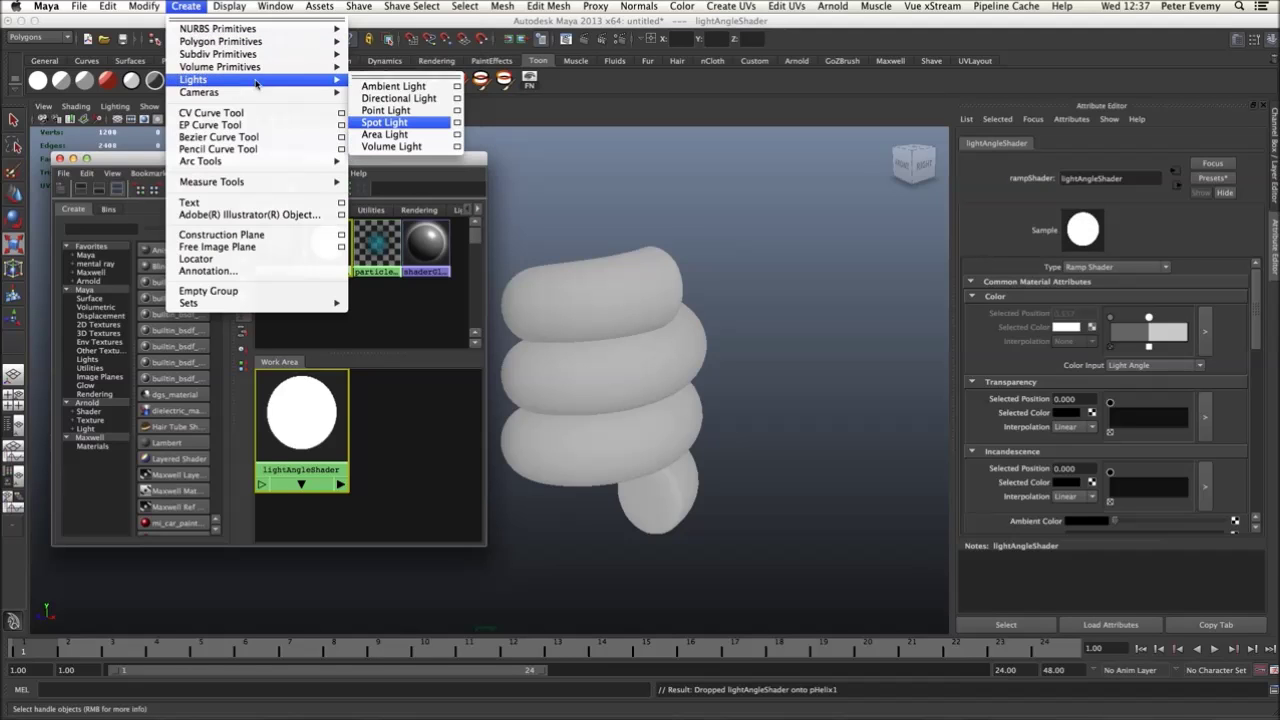
{"action": "left_click", "coordinate": [402, 122]}
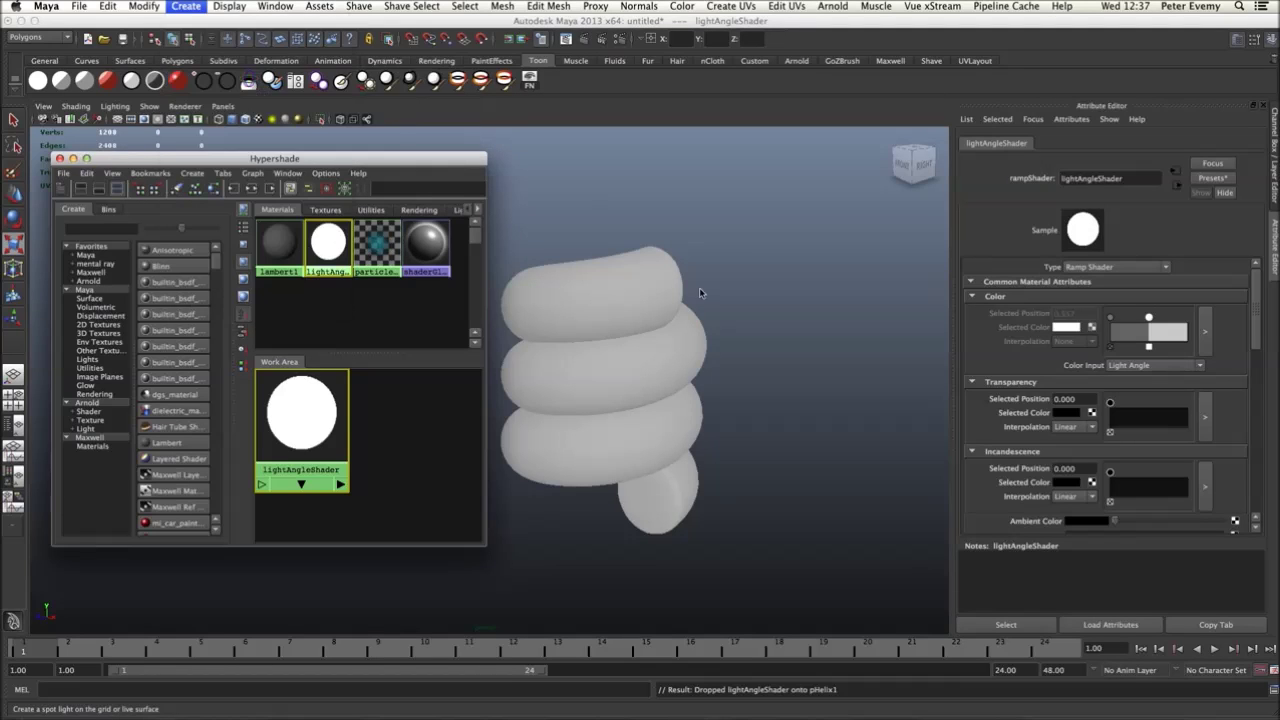
{"action": "left_click", "coordinate": [604, 311]}
{"action": "key", "text": "w"}
{"action": "left_click_drag", "start_coordinate": [604, 307], "coordinate": [617, 145]}
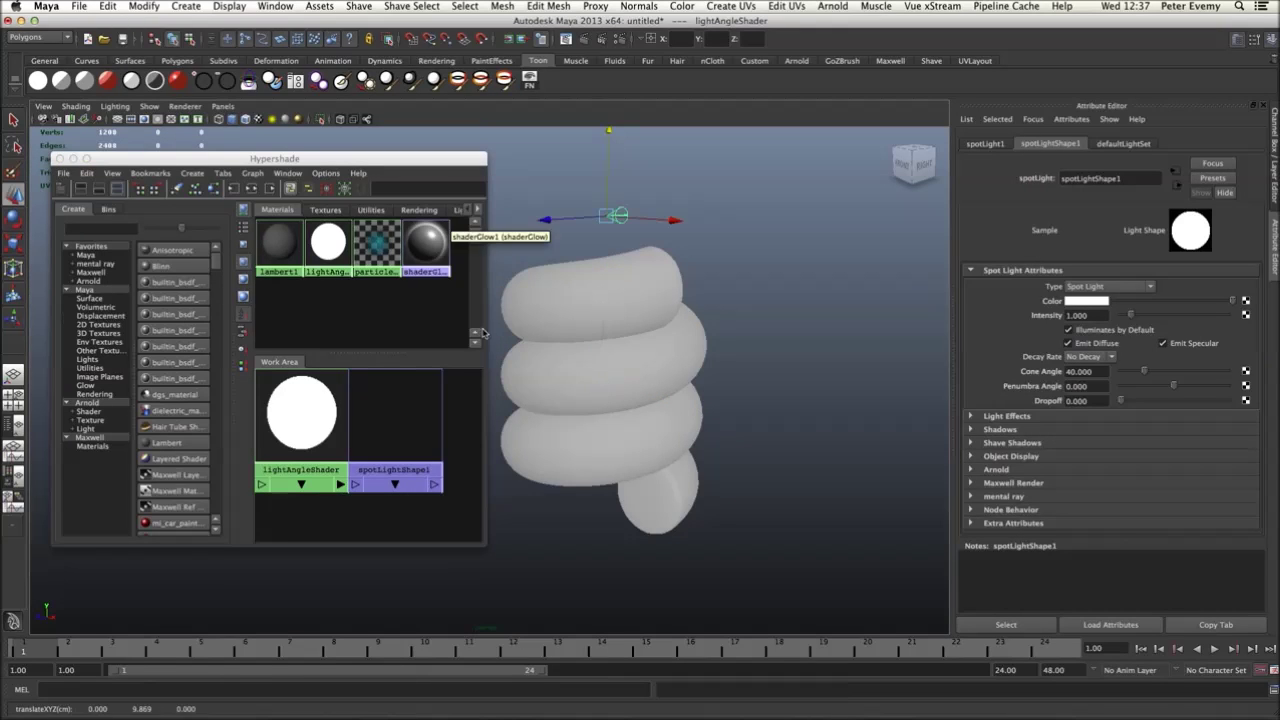
Aim the spot light at the helix's lower end and move it out along X, with the viewport using all lights.
{"action": "key", "text": "t"}
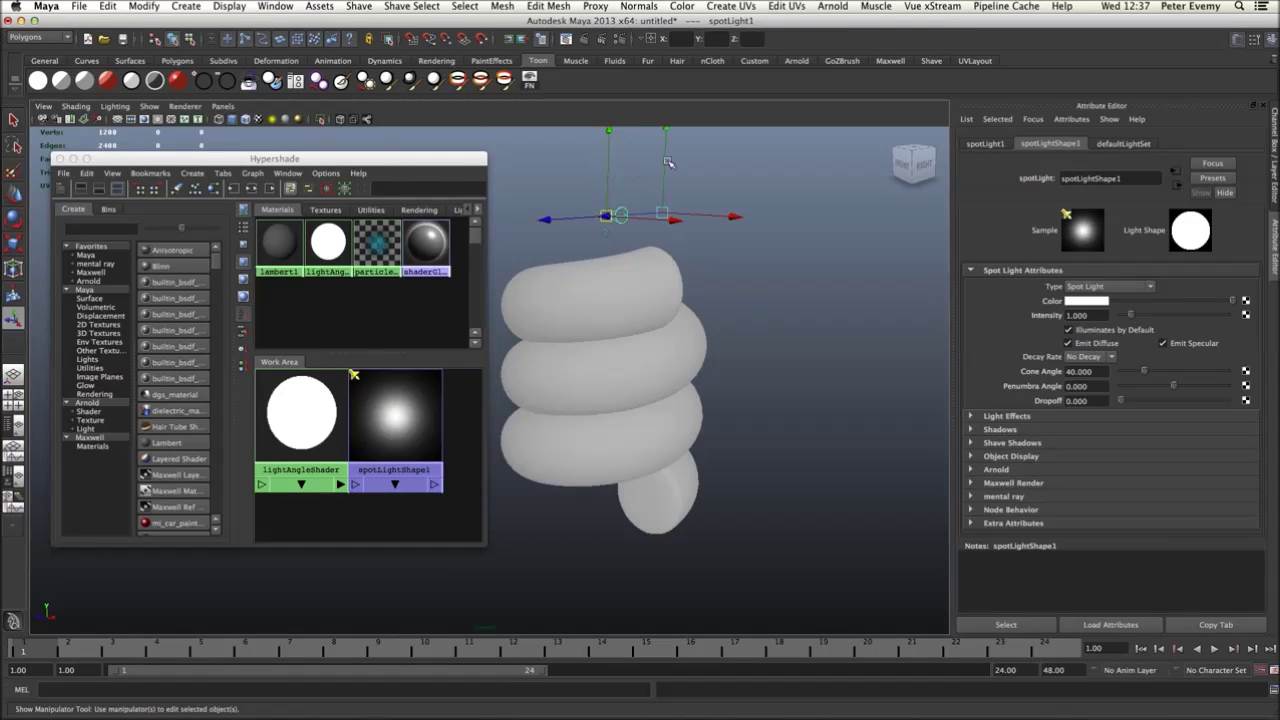
{"action": "left_click_drag", "start_coordinate": [662, 214], "coordinate": [618, 467]}
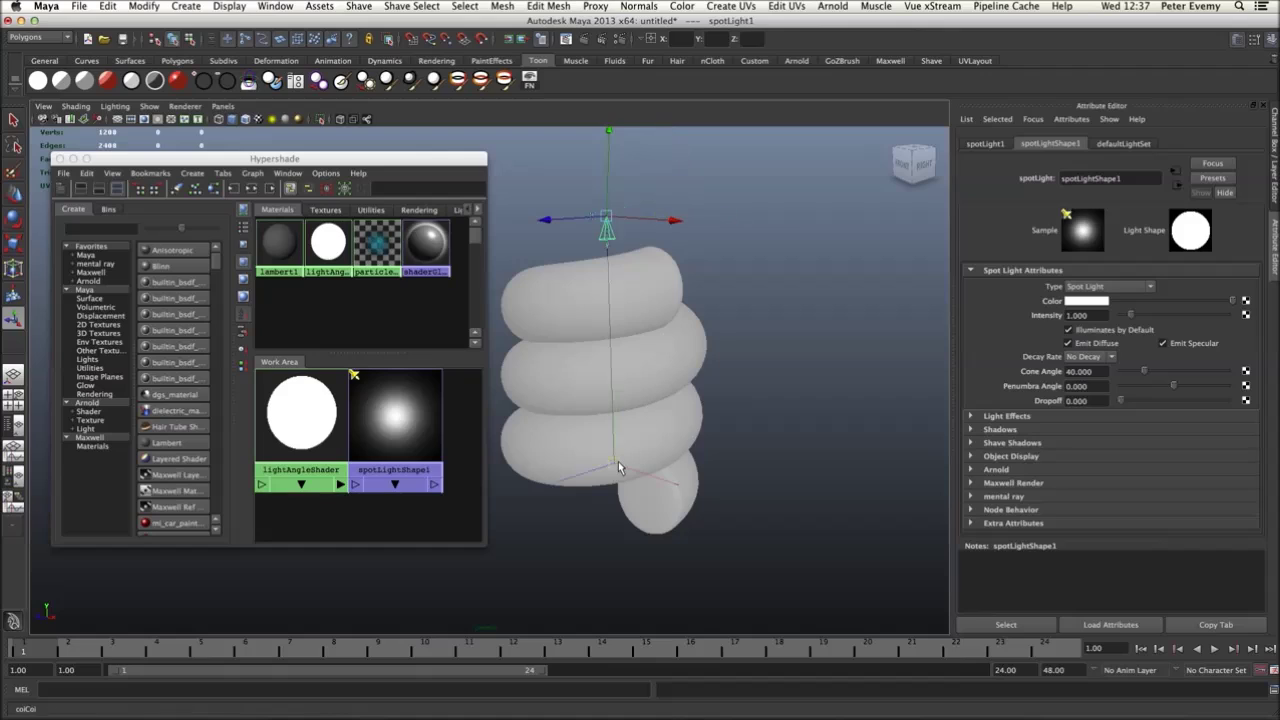
{"action": "left_click", "coordinate": [274, 120]}
{"action": "left_click_drag", "start_coordinate": [668, 222], "coordinate": [962, 290]}
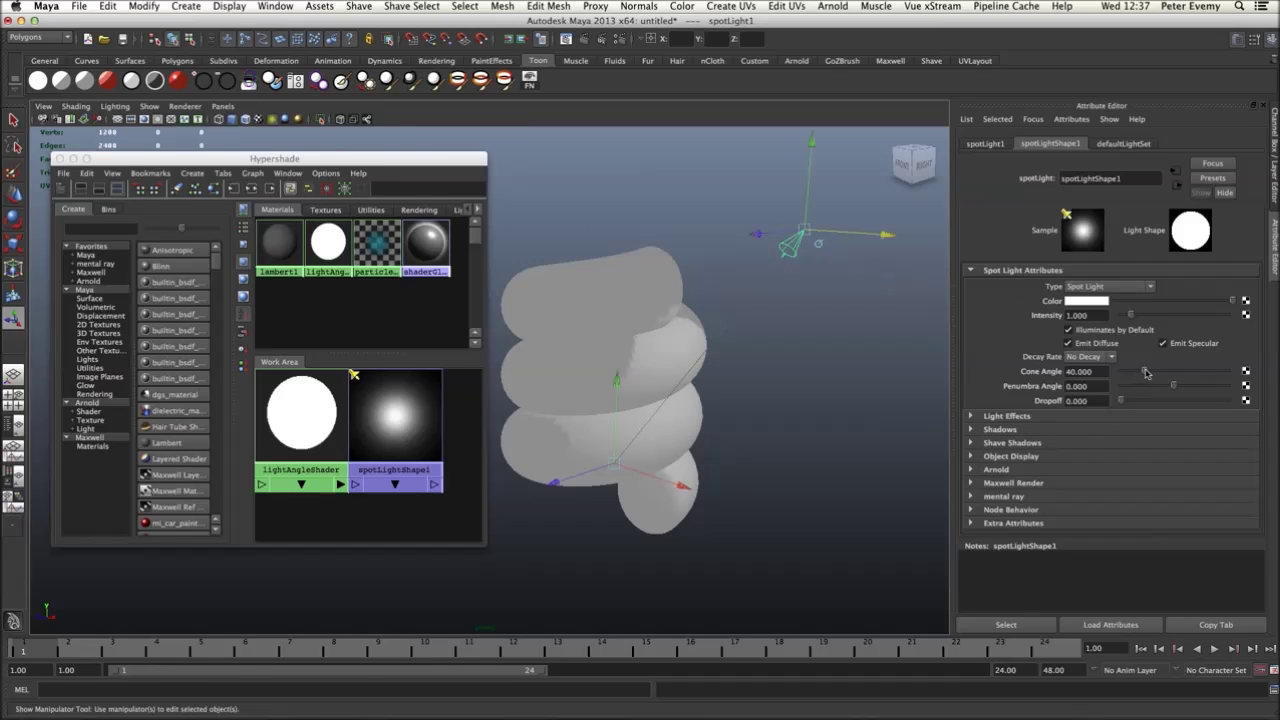
Widen the spot light's cone angle to about 85.4, scale the light up and move it farther from the helix.
{"action": "left_click_drag", "start_coordinate": [1144, 371], "coordinate": [1178, 374]}
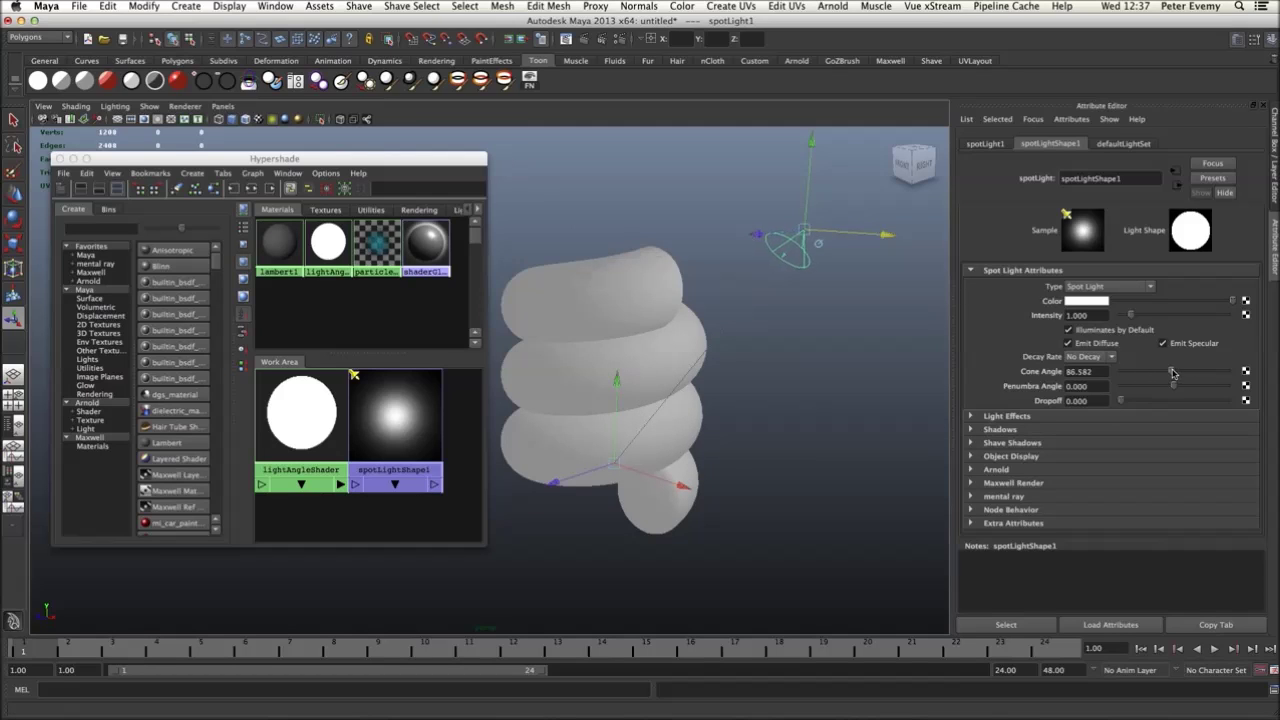
{"action": "key", "text": "r"}
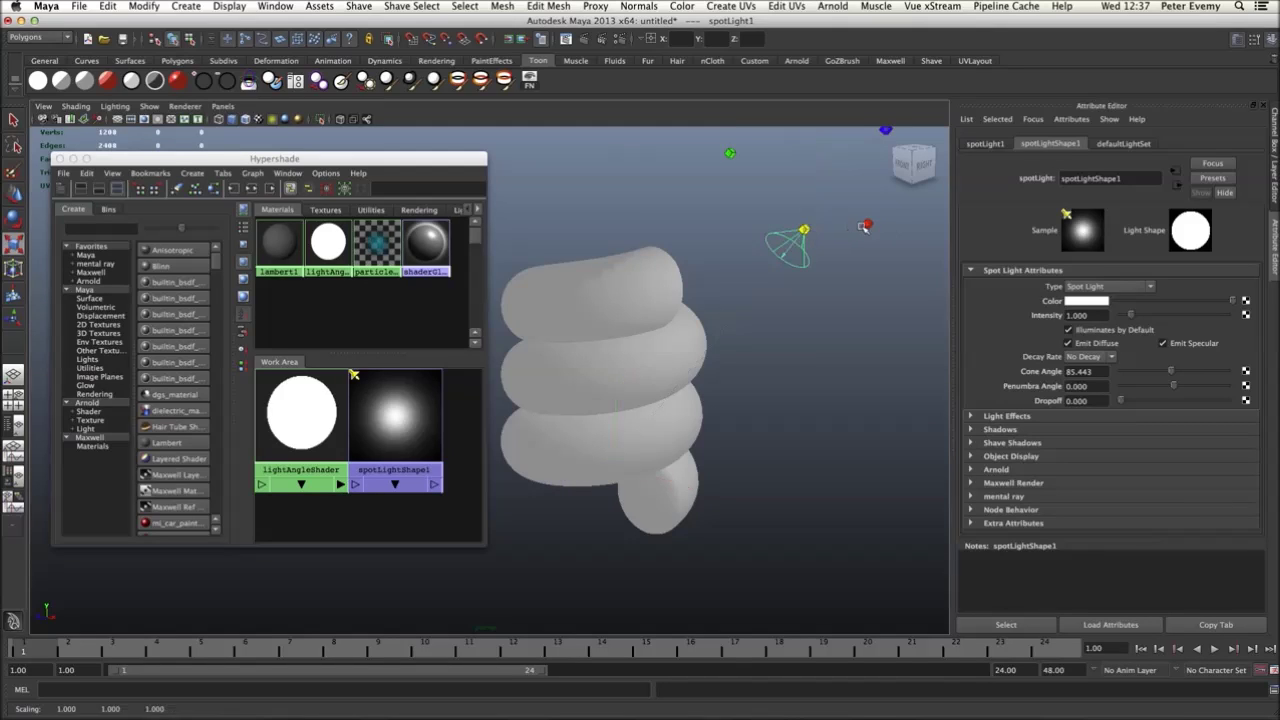
{"action": "left_click", "coordinate": [16, 315]}
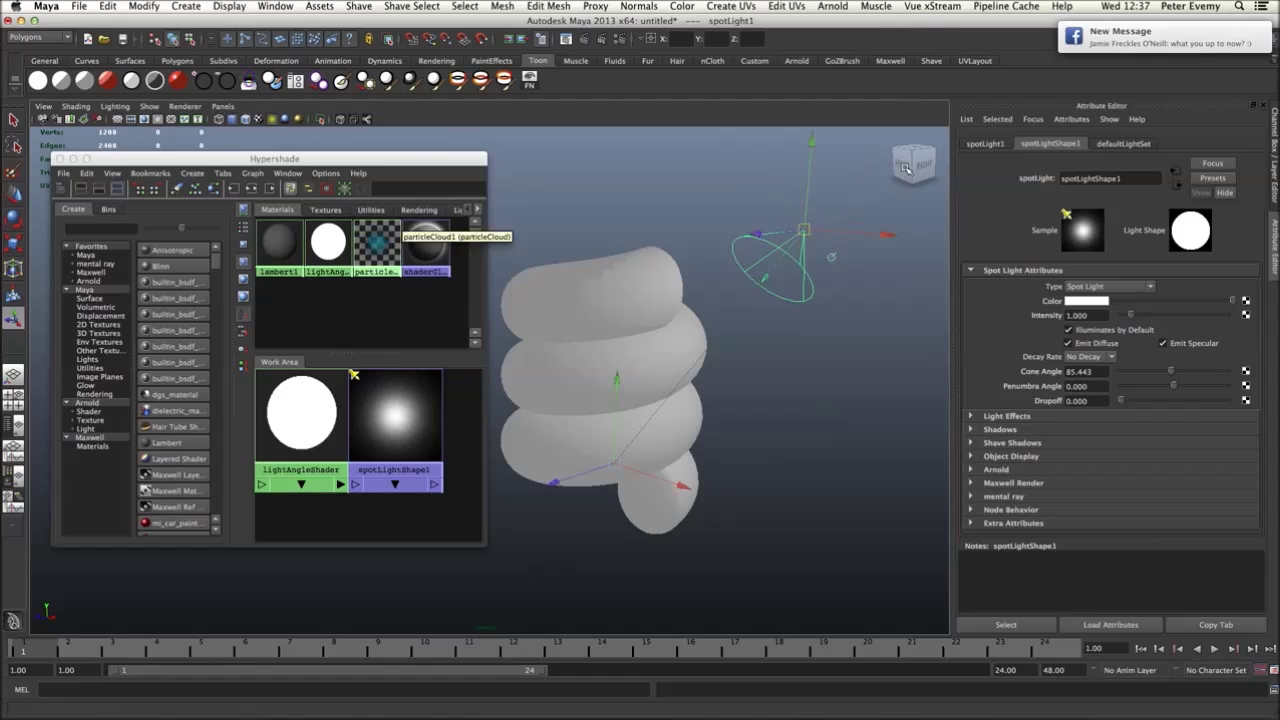
{"action": "left_click_drag", "start_coordinate": [804, 230], "coordinate": [910, 169]}
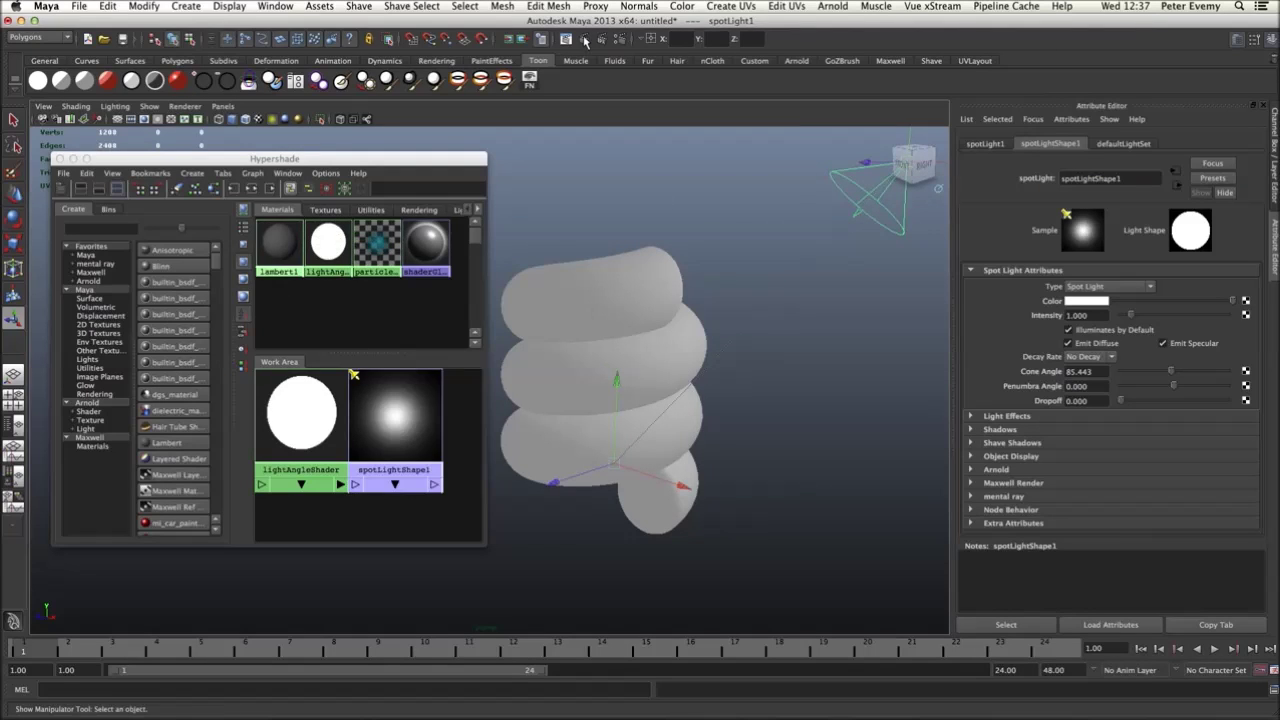
Render the helix in the Render View and switch the renderer to mental ray.
{"action": "key", "text": "ctrl+z"}
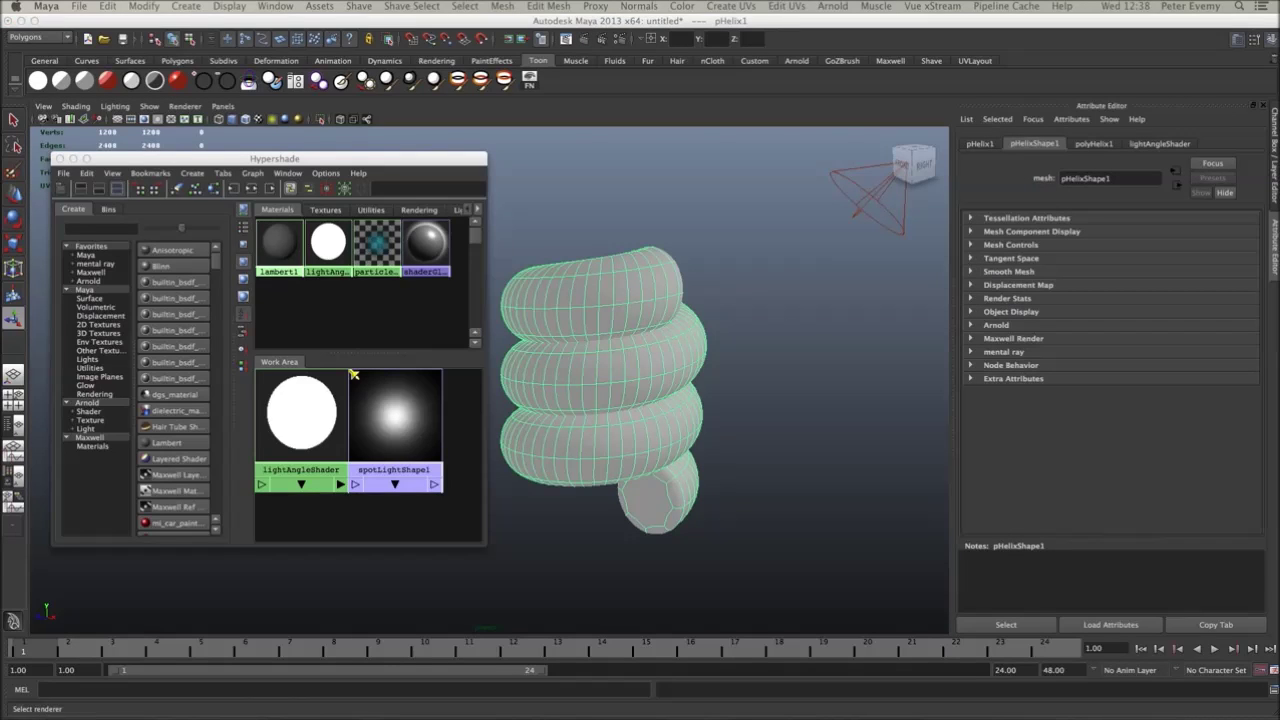
{"action": "left_click_drag", "start_coordinate": [936, 86], "coordinate": [386, 49]}
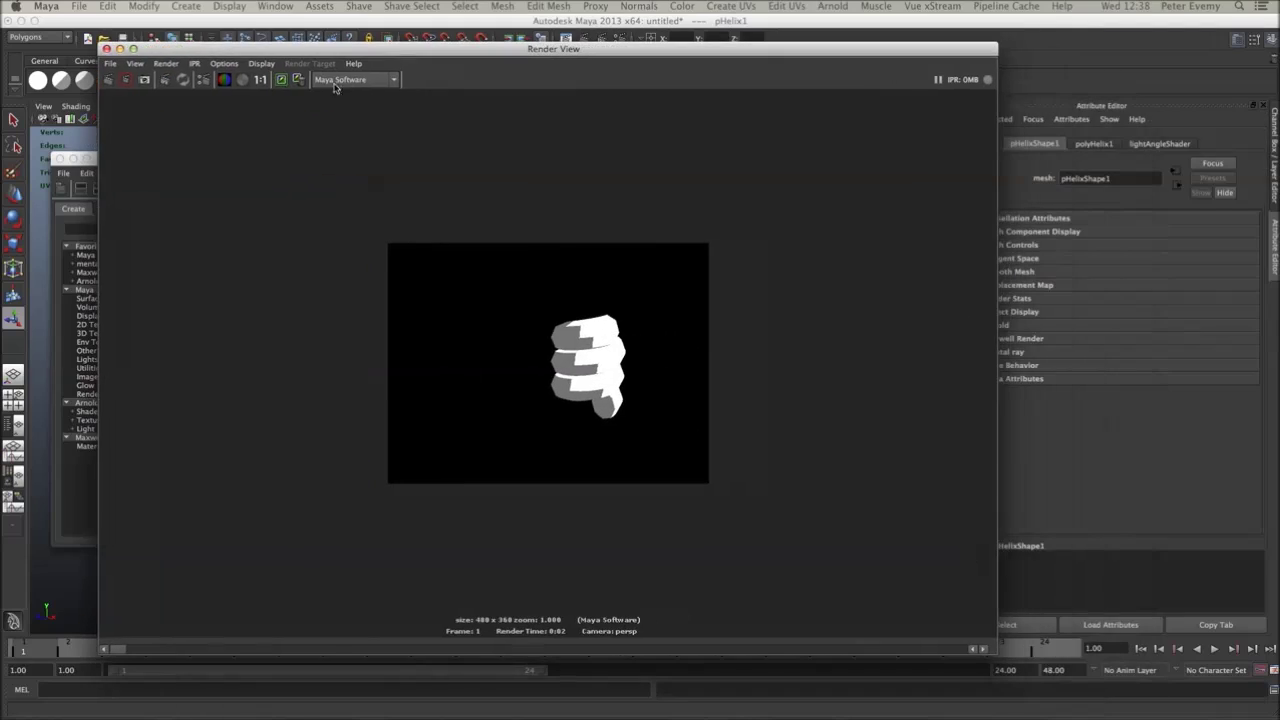
{"action": "left_click", "coordinate": [384, 80]}
{"action": "left_click", "coordinate": [340, 146]}
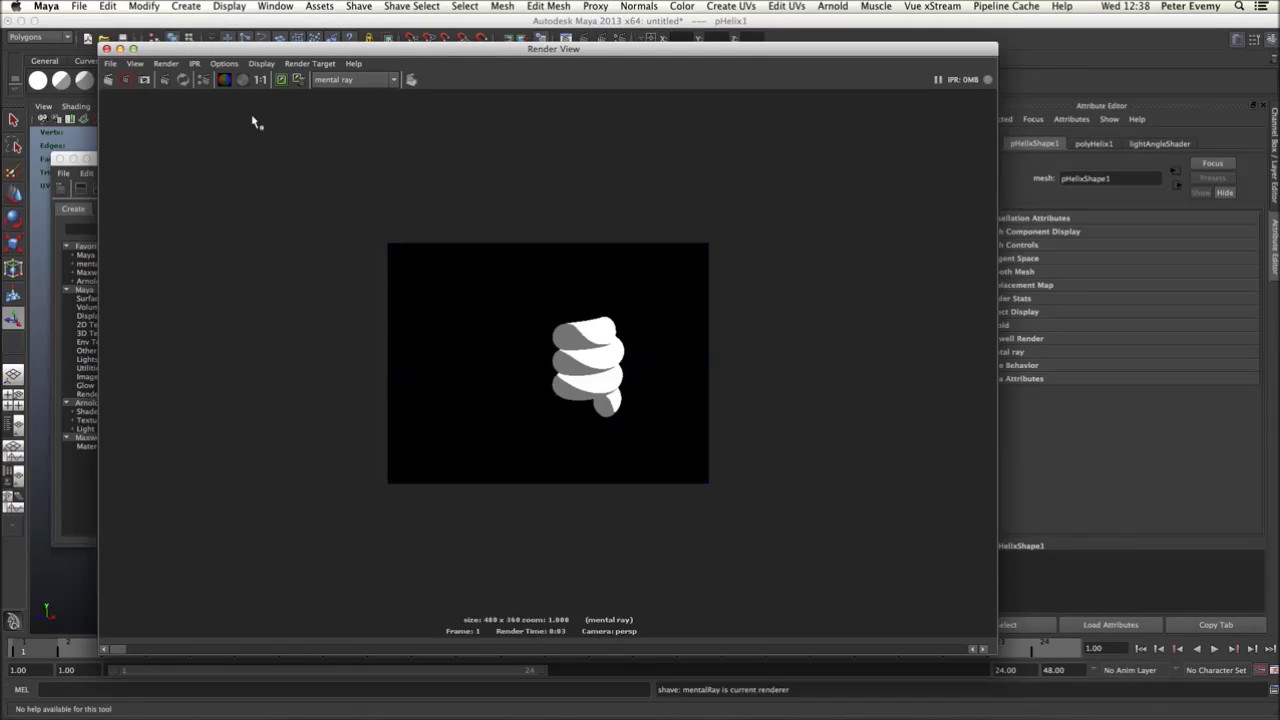
Set the mental ray quality preset to Production in the render settings and close them.
{"action": "left_click", "coordinate": [225, 64]}
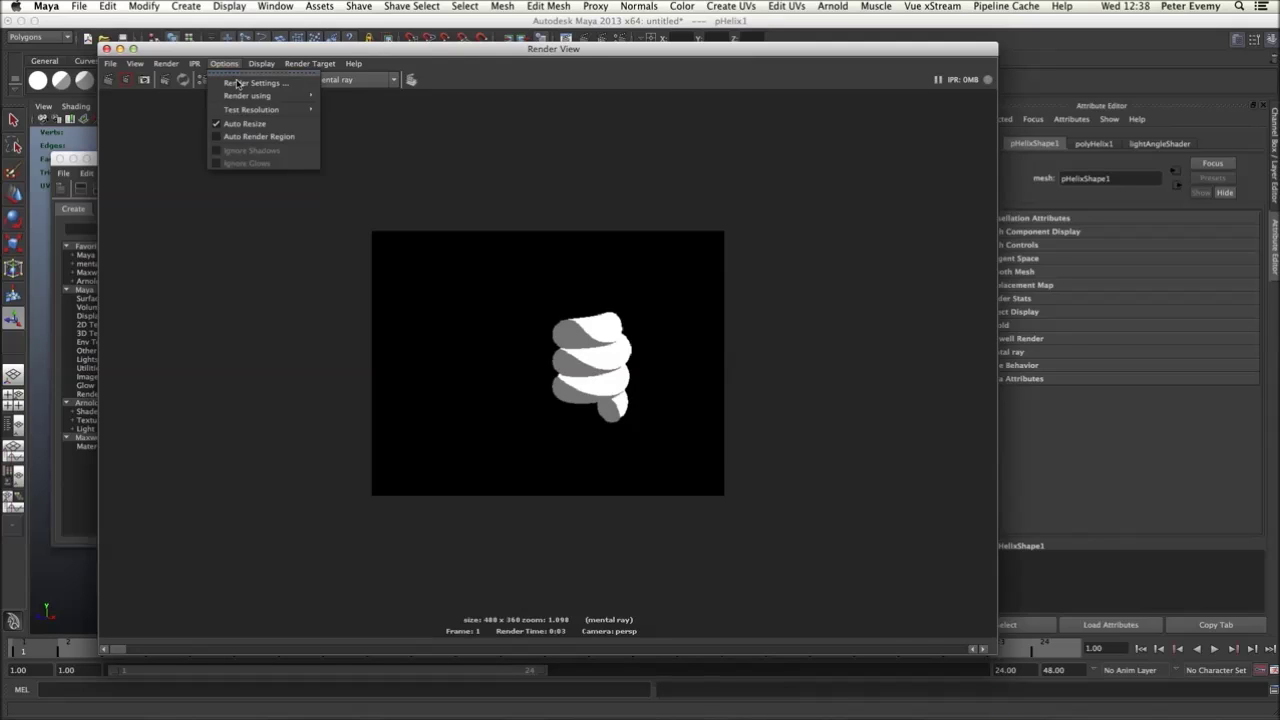
{"action": "left_click", "coordinate": [240, 83]}
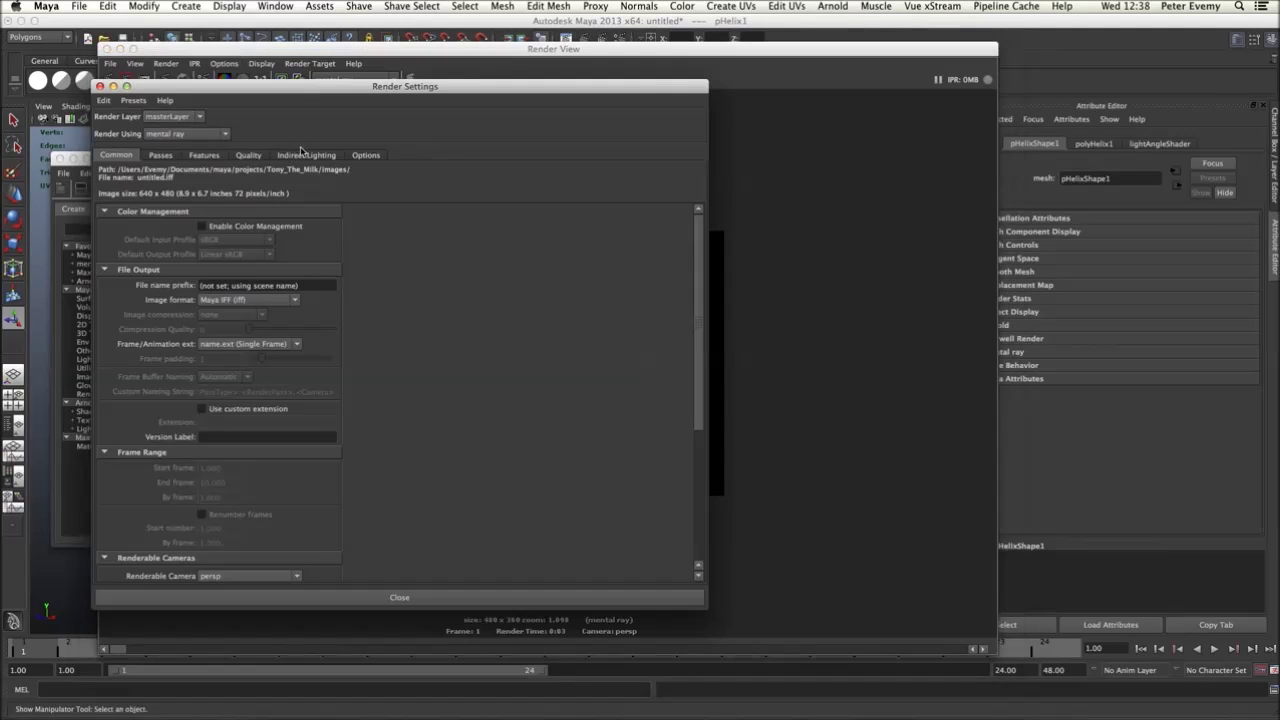
{"action": "left_click", "coordinate": [302, 154]}
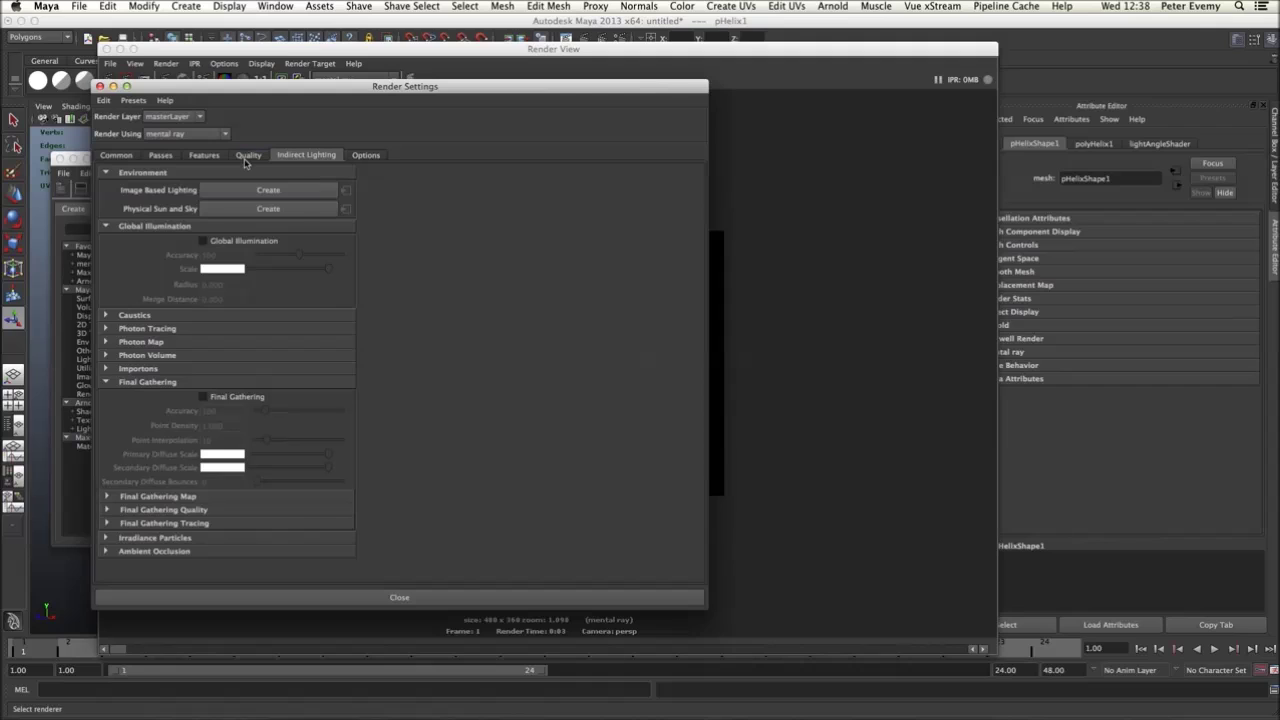
{"action": "left_click", "coordinate": [245, 160]}
{"action": "left_click", "coordinate": [245, 175]}
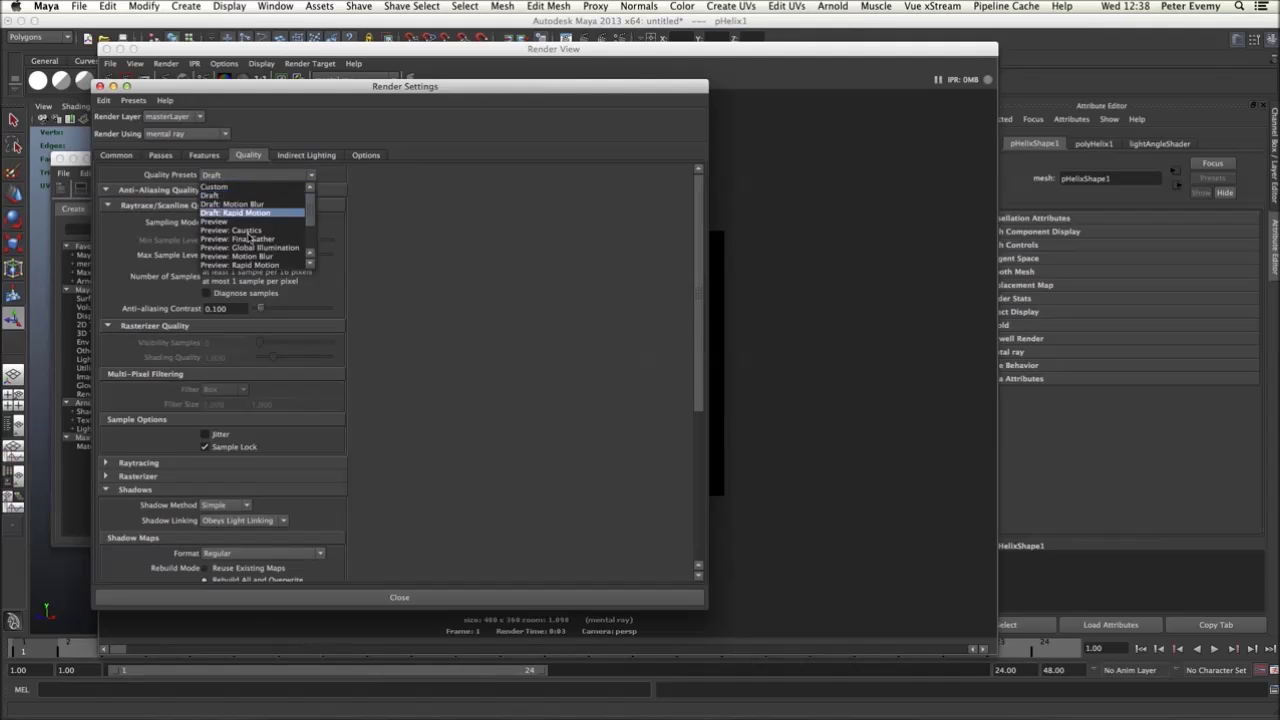
{"action": "left_click", "coordinate": [250, 247]}
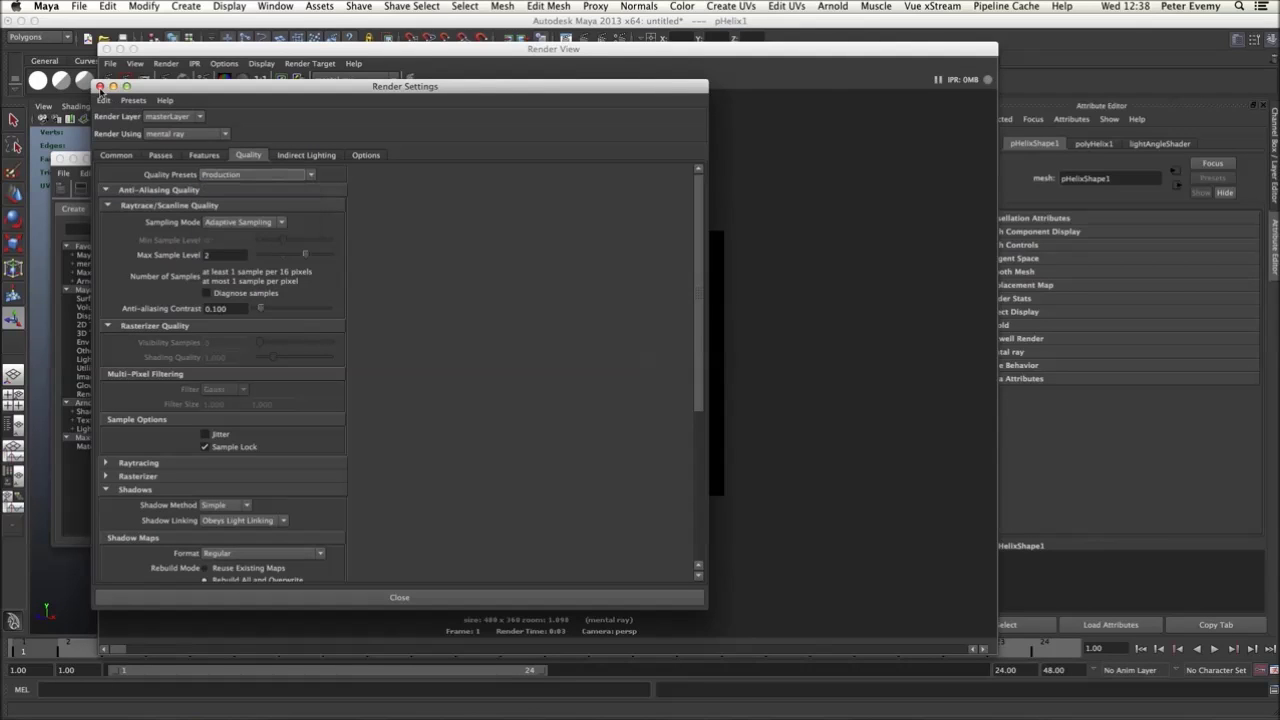
{"action": "left_click", "coordinate": [101, 87]}
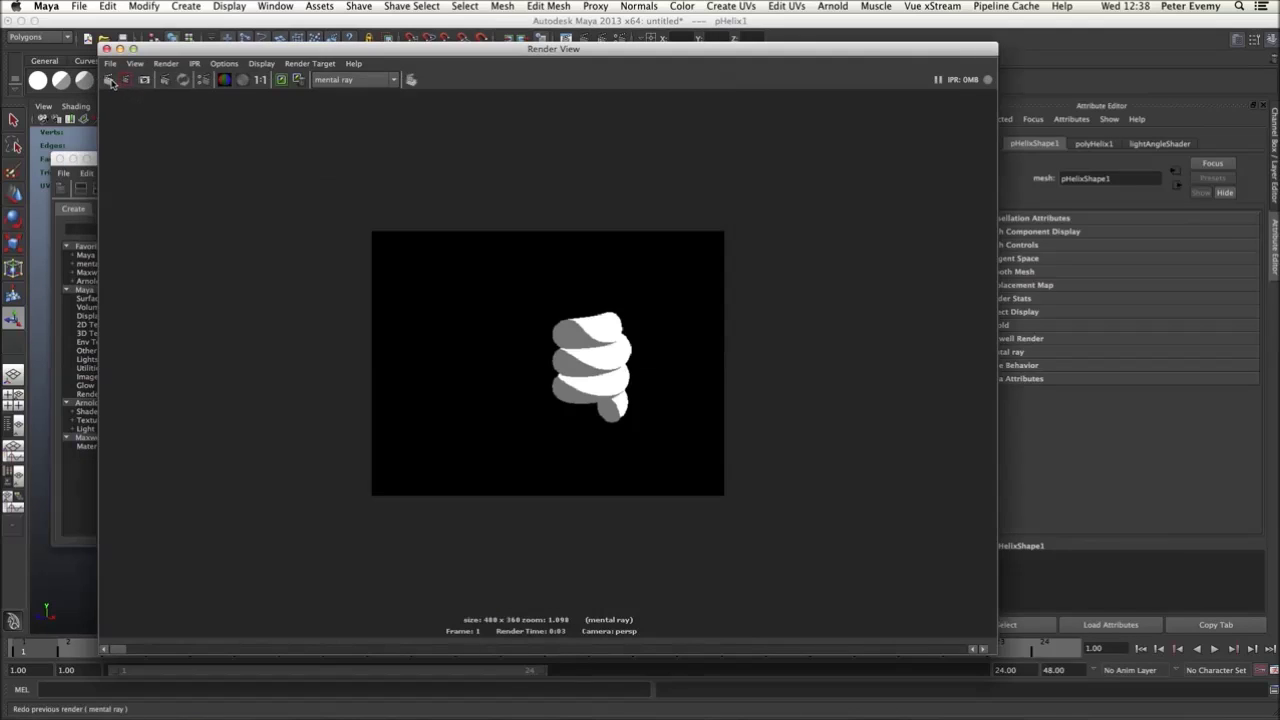
Render the helix again and shrink the Render View window so the scene and Hypershade remain accessible.
{"action": "left_click", "coordinate": [111, 82]}
{"action": "scroll", "coordinate": [268, 244], "scroll_direction": "up", "scroll_amount": 1}
{"action": "scroll", "coordinate": [268, 244], "scroll_direction": "down", "scroll_amount": 2}
{"action": "left_click_drag", "start_coordinate": [100, 45], "coordinate": [325, 186]}
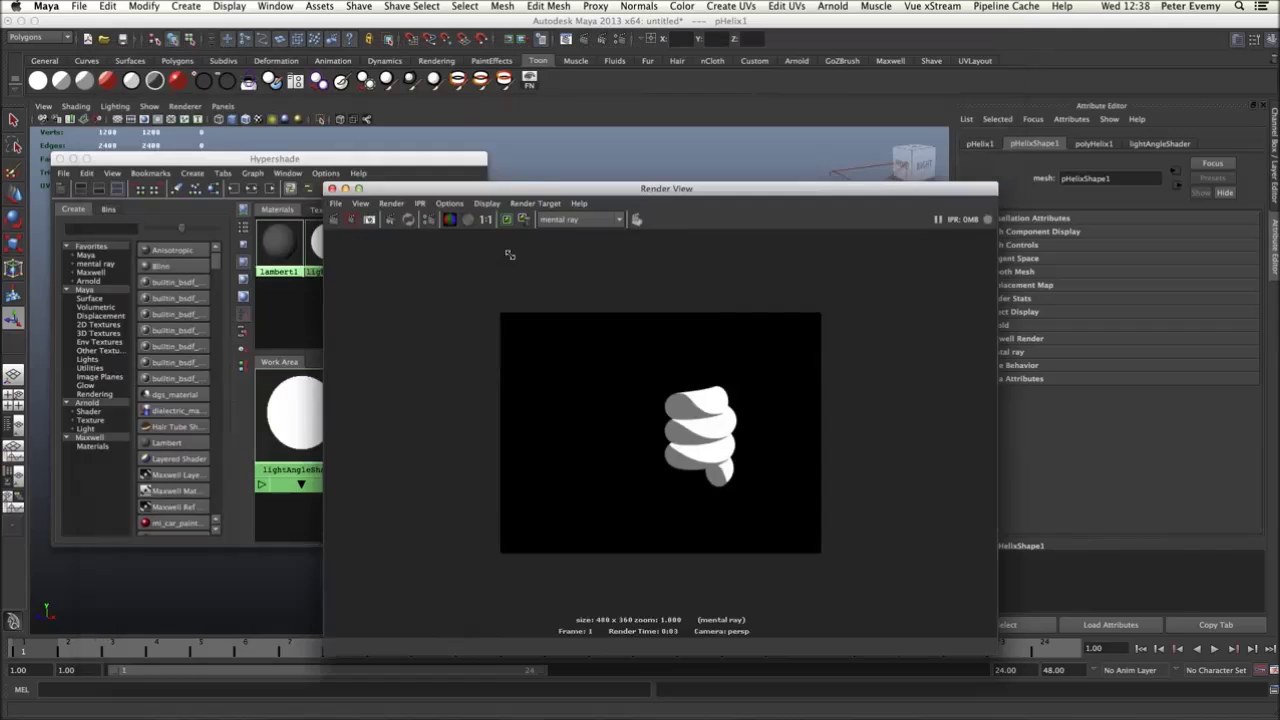
{"action": "left_click_drag", "start_coordinate": [612, 293], "coordinate": [649, 323]}
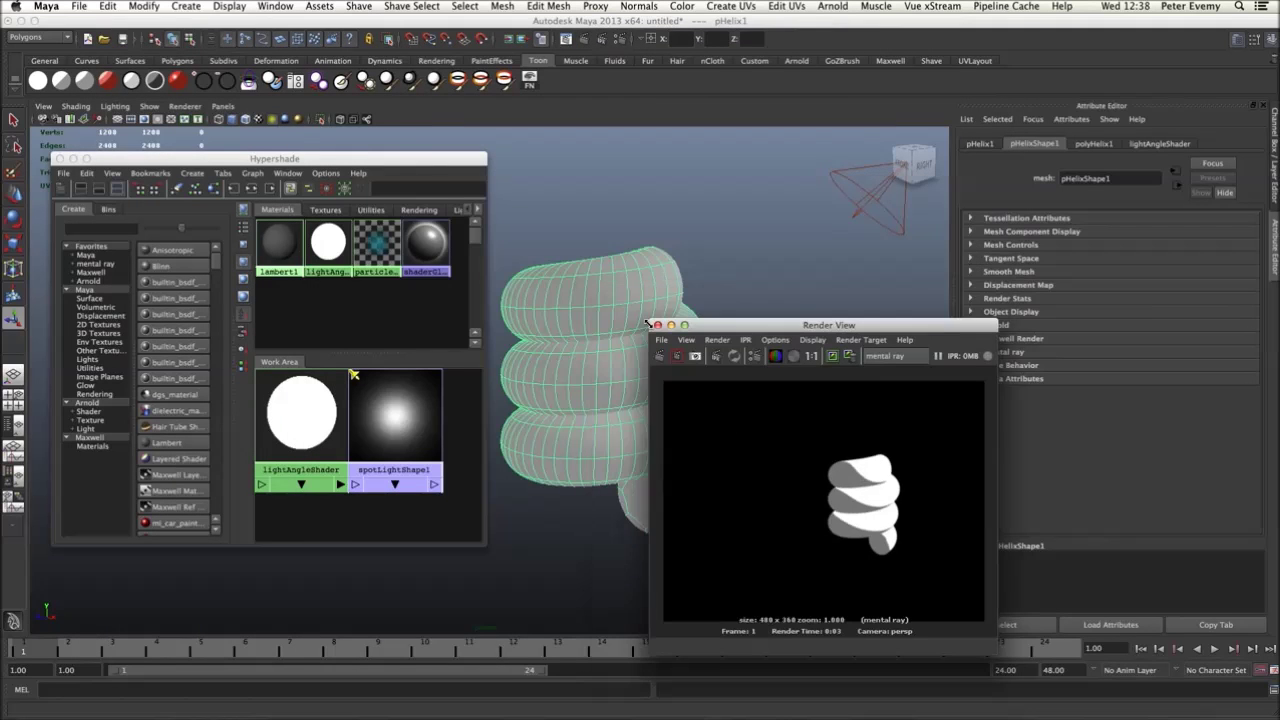
Move the Render View over the Hypershade's work area and select the lightAngleShader material to load its attributes.
{"action": "left_click_drag", "start_coordinate": [728, 328], "coordinate": [136, 322]}
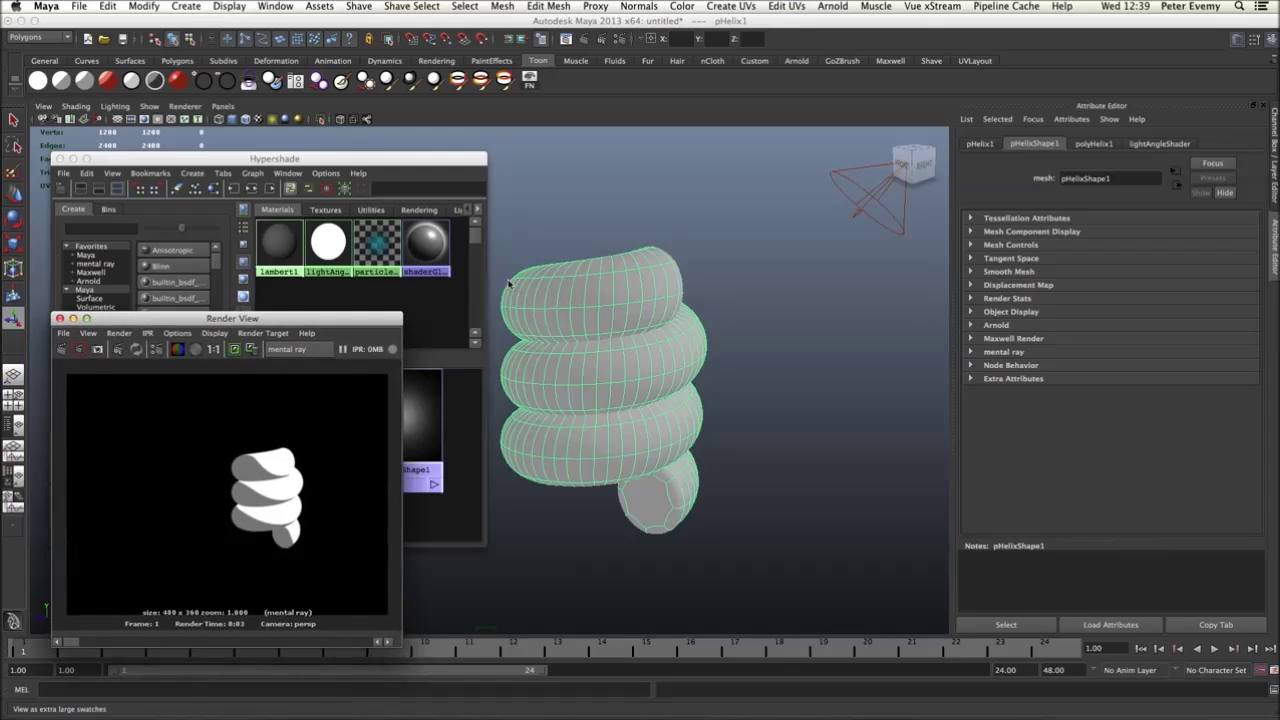
{"action": "left_click", "coordinate": [330, 245]}
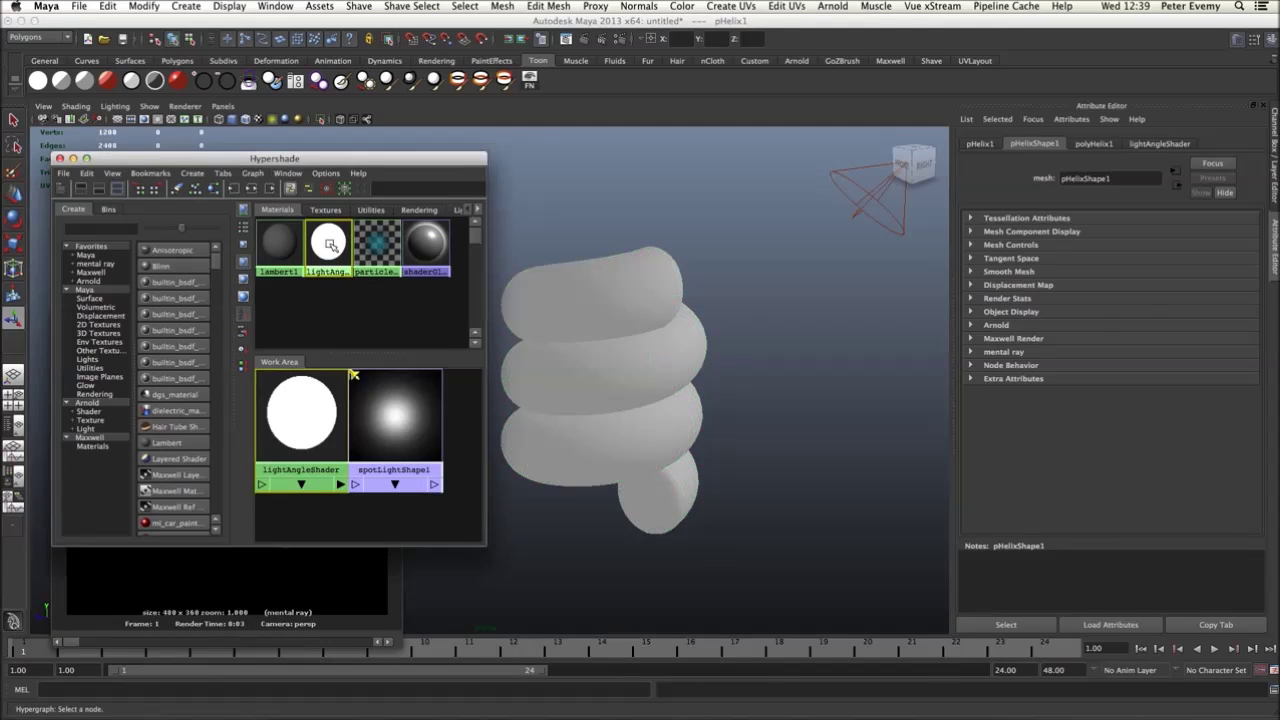
{"action": "left_click", "coordinate": [380, 575]}
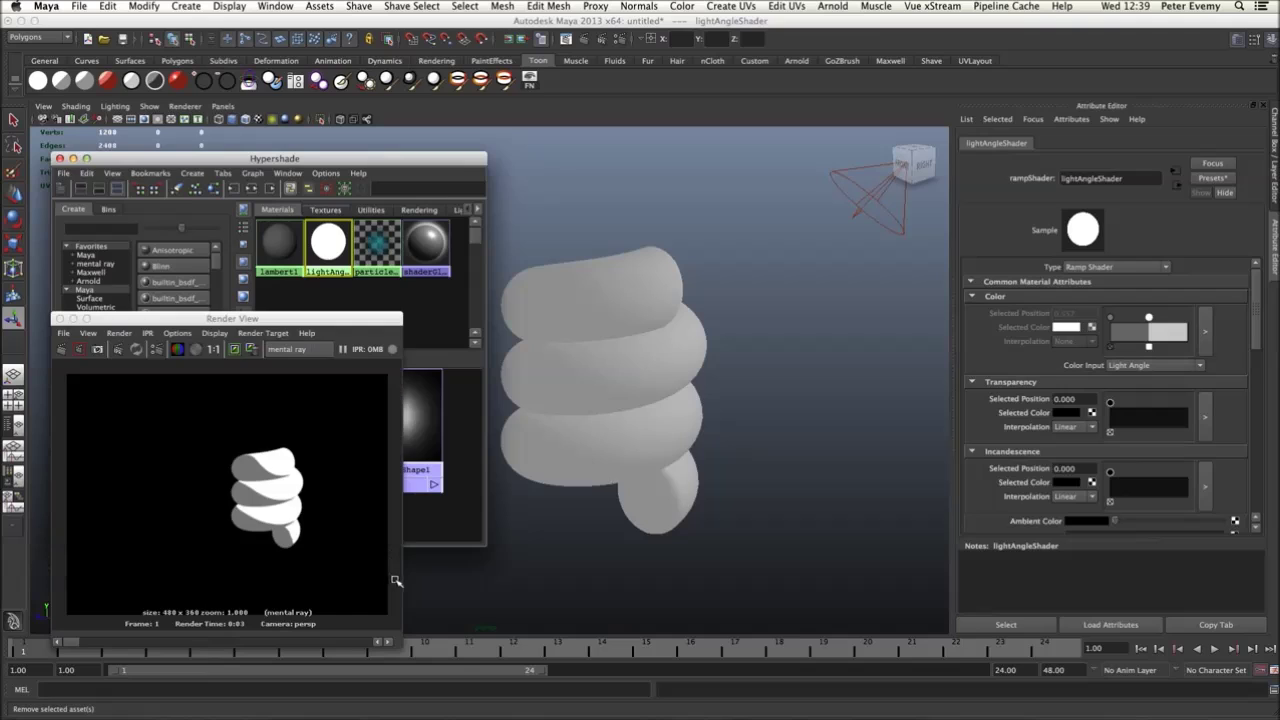
Move the shader's white color ramp marker to position 0.739, keep the current render image and render the helix again.
{"action": "left_click", "coordinate": [296, 483]}
{"action": "left_click_drag", "start_coordinate": [1148, 318], "coordinate": [1166, 318]}
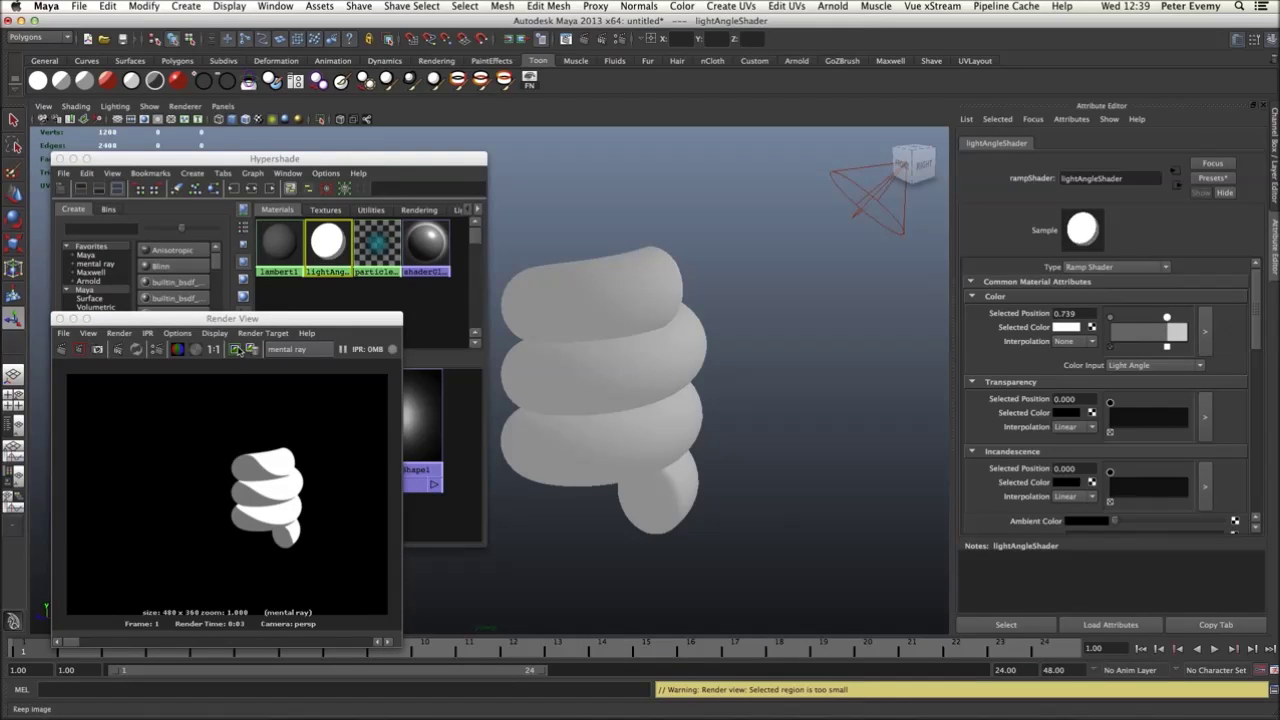
{"action": "left_click", "coordinate": [236, 349]}
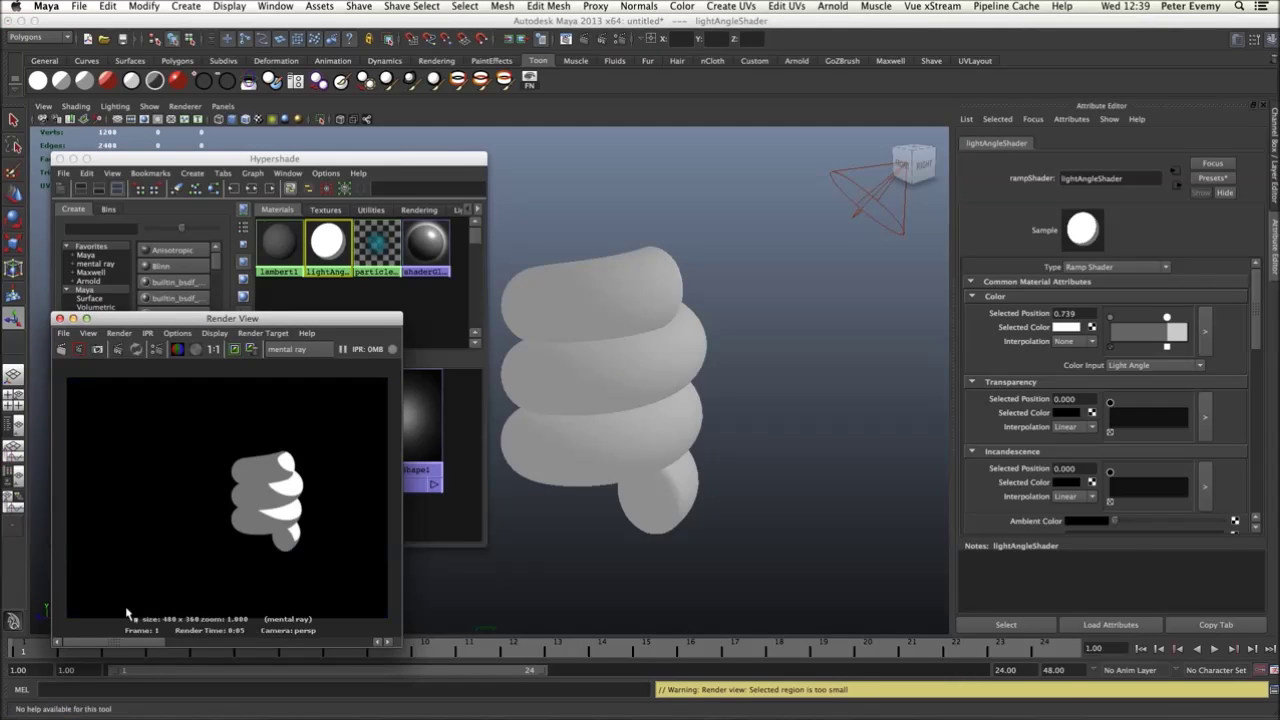
Compare the stored helix renders by flipping back and forth between them in the Render View.
{"action": "left_click", "coordinate": [282, 641]}
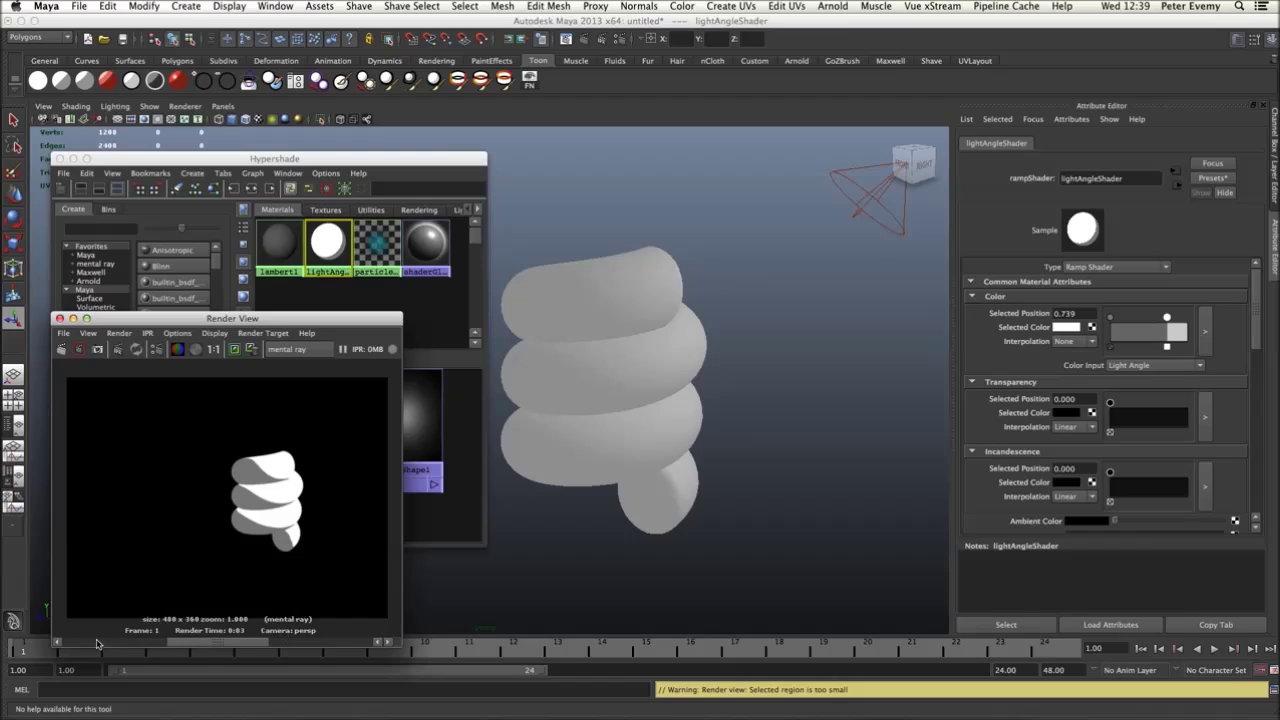
{"action": "left_click", "coordinate": [86, 642]}
{"action": "left_click", "coordinate": [86, 642]}
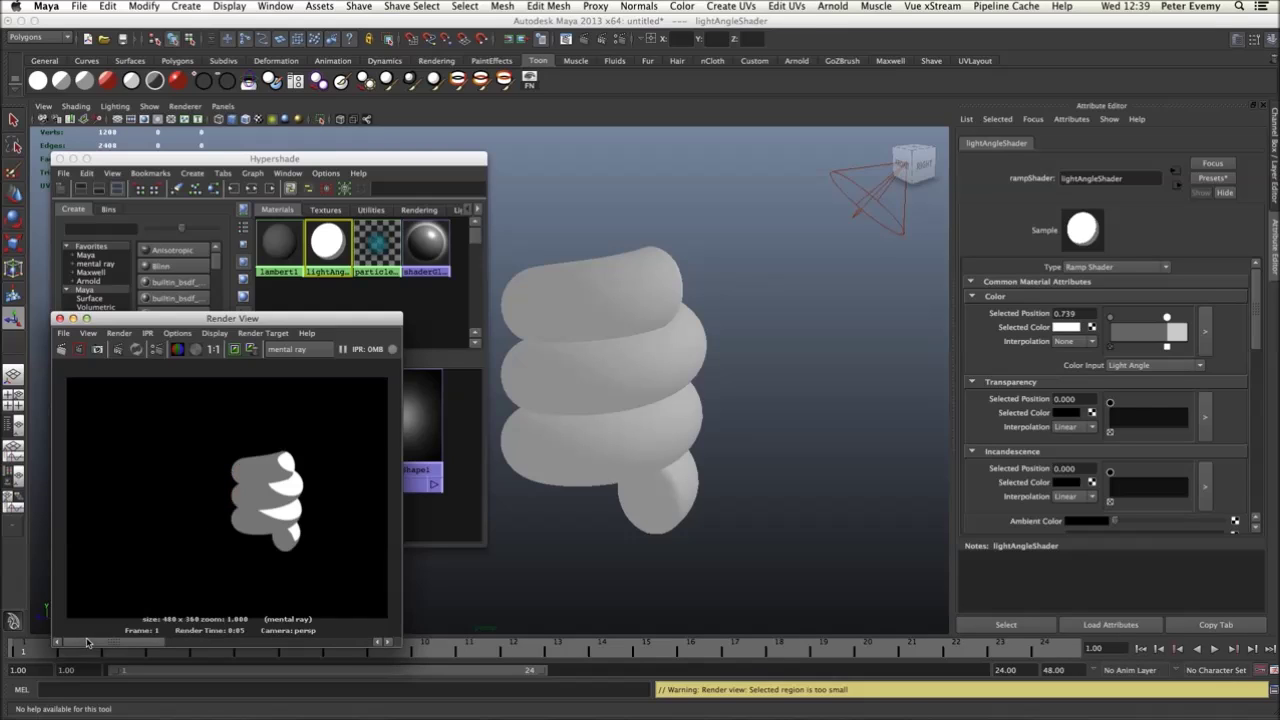
{"action": "left_click", "coordinate": [168, 643]}
{"action": "left_click", "coordinate": [57, 643]}
Move the white color ramp marker to position 0.574 and recolor it bright green.
{"action": "left_click", "coordinate": [1166, 318]}
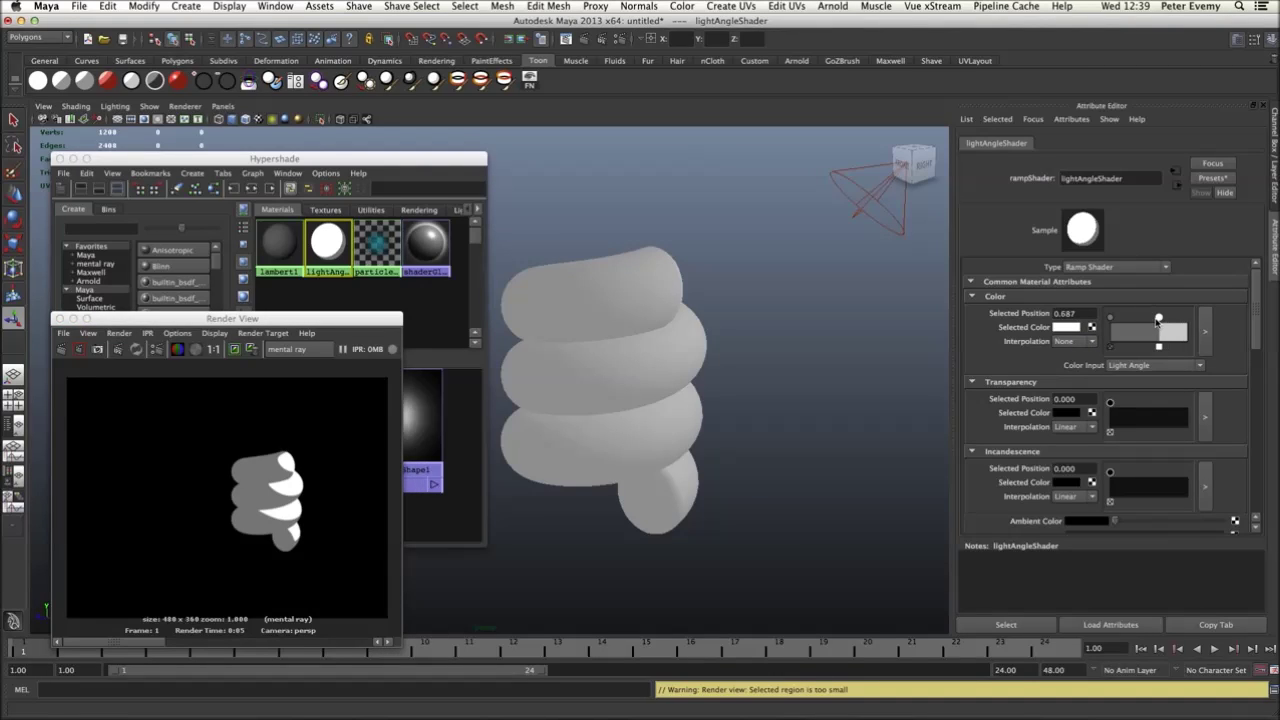
{"action": "left_click_drag", "start_coordinate": [1150, 320], "coordinate": [1155, 320]}
{"action": "left_click", "coordinate": [1068, 327]}
{"action": "left_click", "coordinate": [1041, 347]}
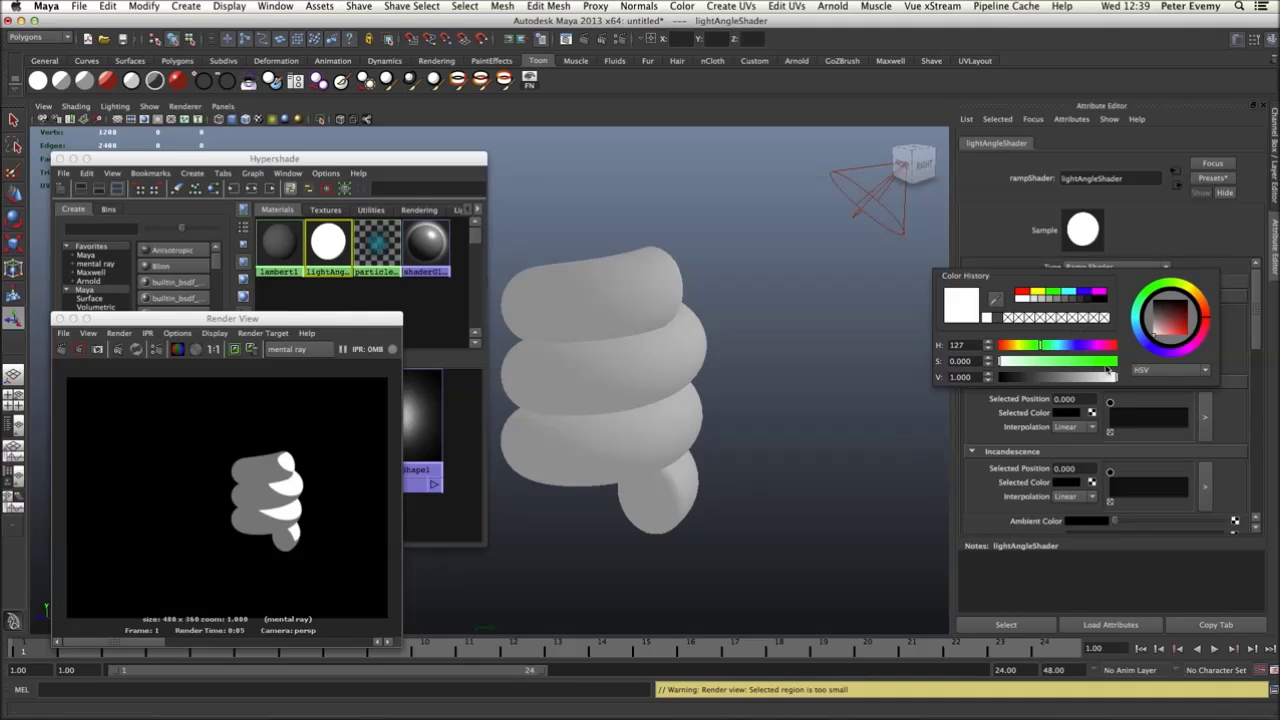
{"action": "left_click", "coordinate": [1107, 363]}
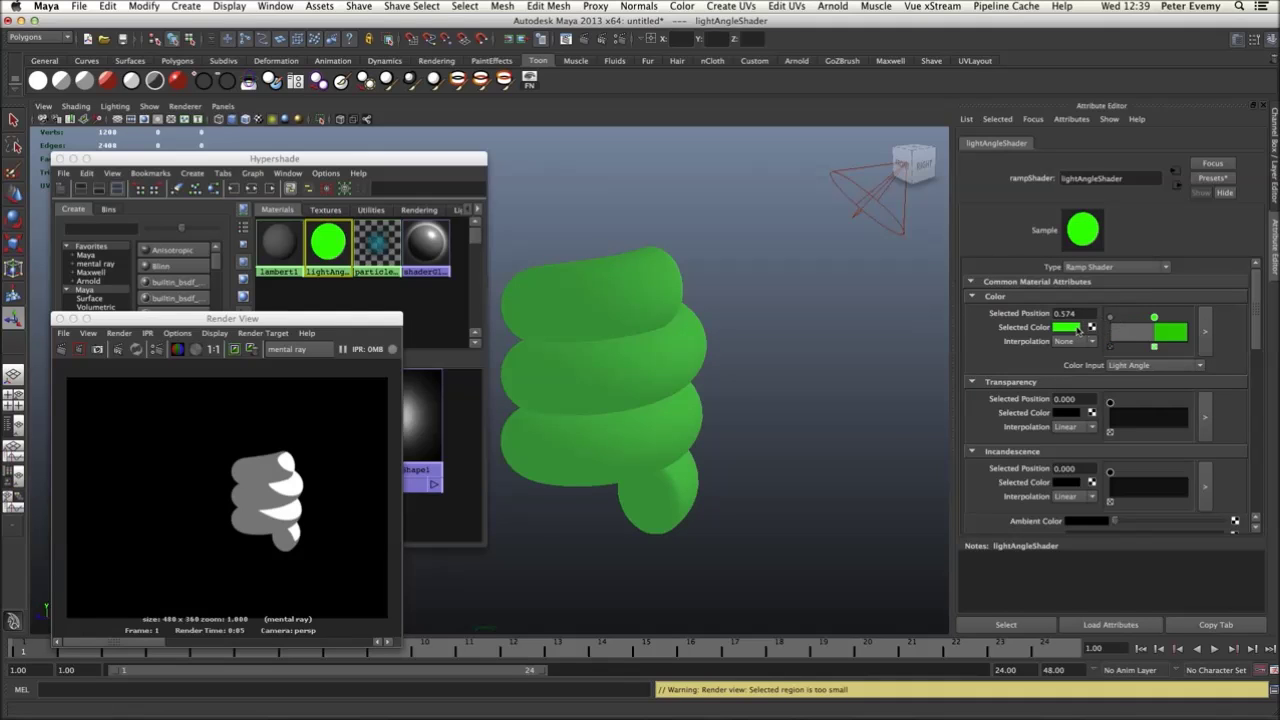
Recolor the 0.574 ramp marker dark red with saturation 0.707 and value 0.500, and render the helix.
{"action": "left_click", "coordinate": [1068, 328]}
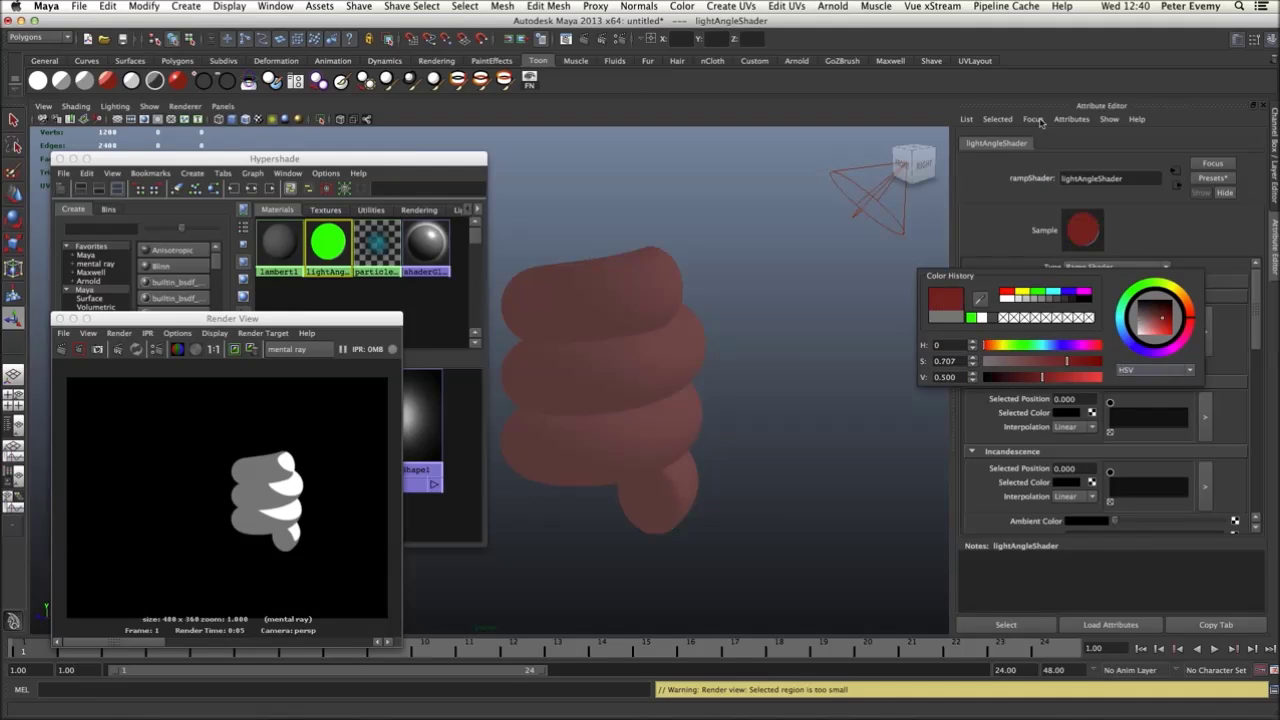
{"action": "left_click", "coordinate": [236, 353]}
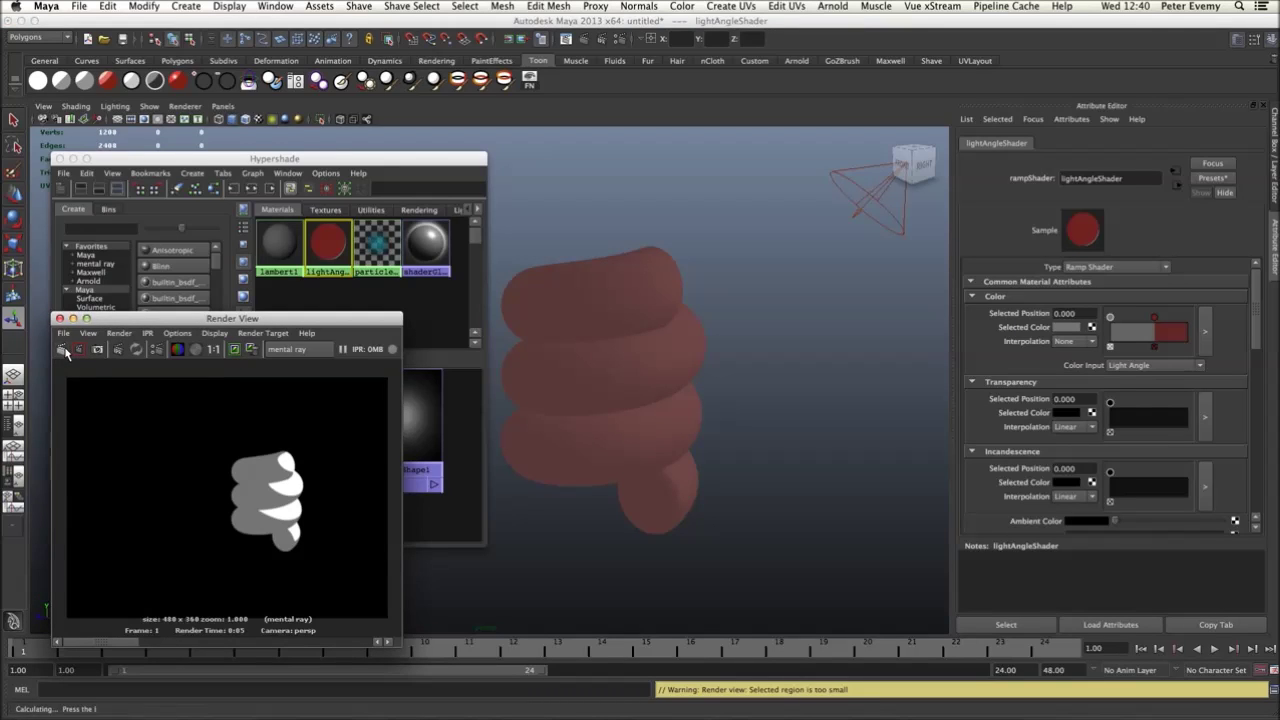
{"action": "left_click", "coordinate": [62, 350]}
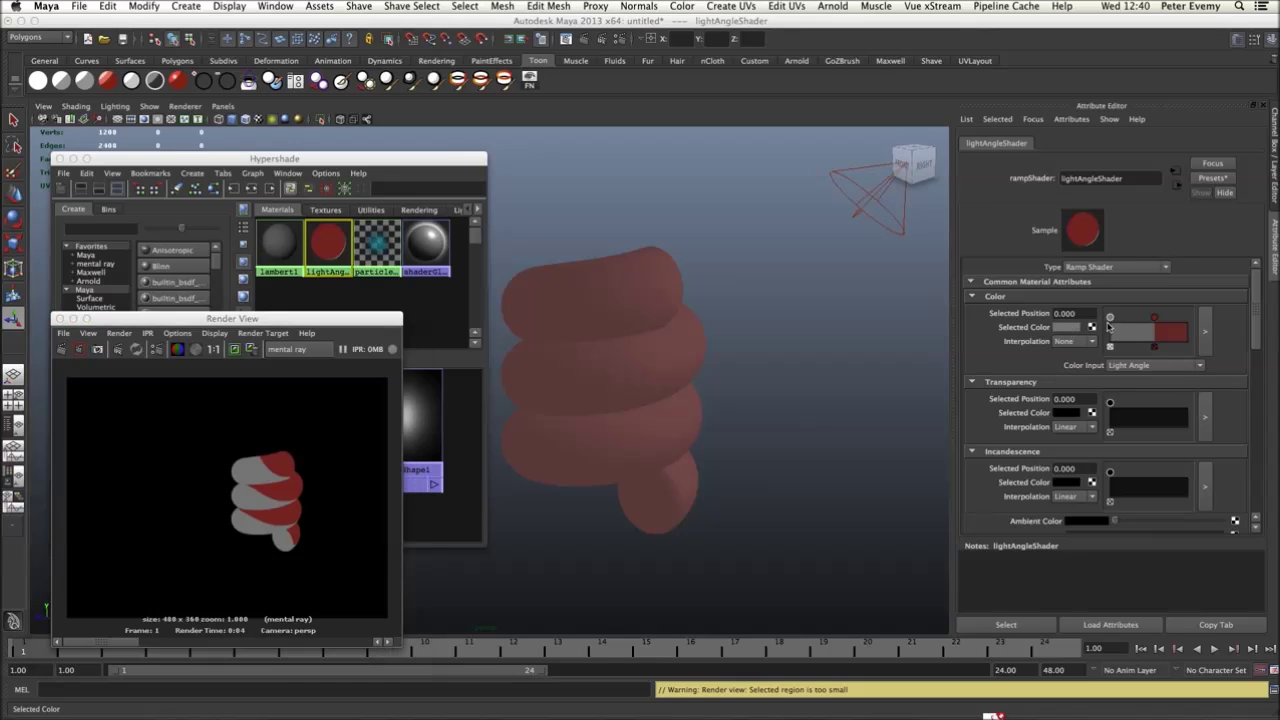
Color the ramp's tone at position 0.000 dark green and the one at 0.574 dark red, and render the helix.
{"action": "left_click", "coordinate": [1062, 328]}
{"action": "left_click_drag", "start_coordinate": [1037, 359], "coordinate": [1100, 366]}
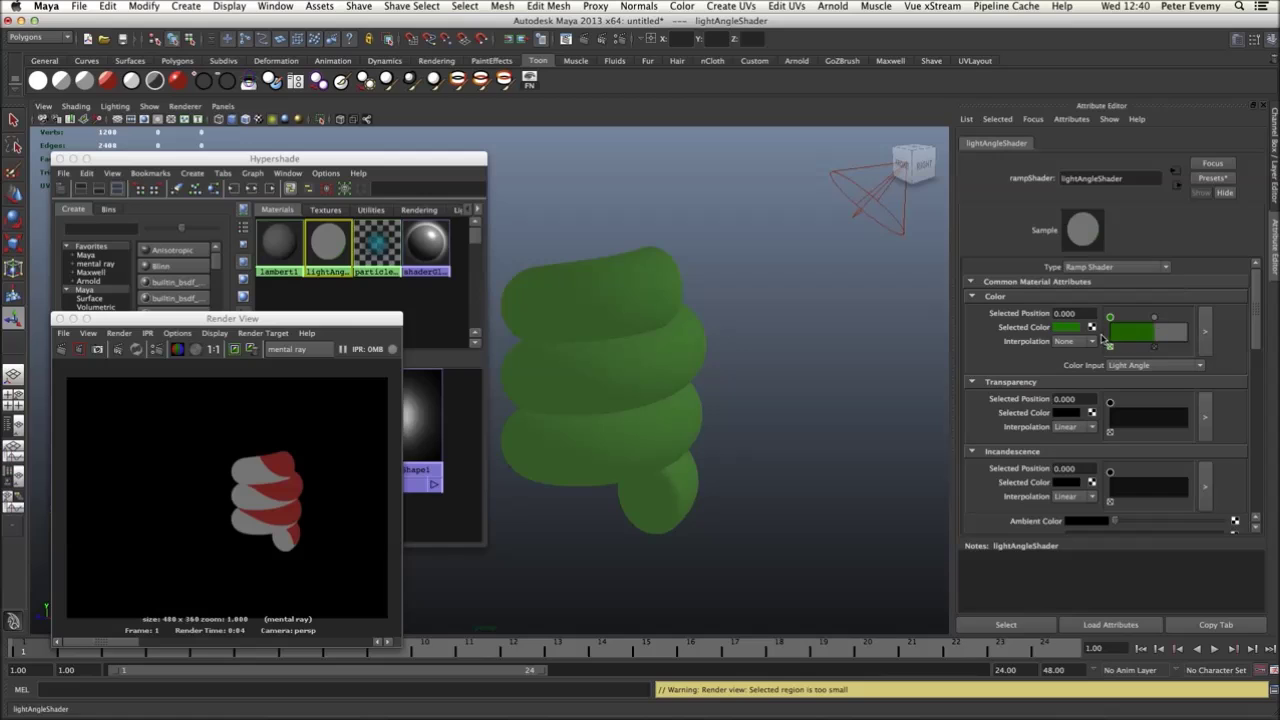
{"action": "left_click", "coordinate": [1154, 317]}
{"action": "left_click", "coordinate": [1074, 328]}
{"action": "left_click", "coordinate": [1090, 363]}
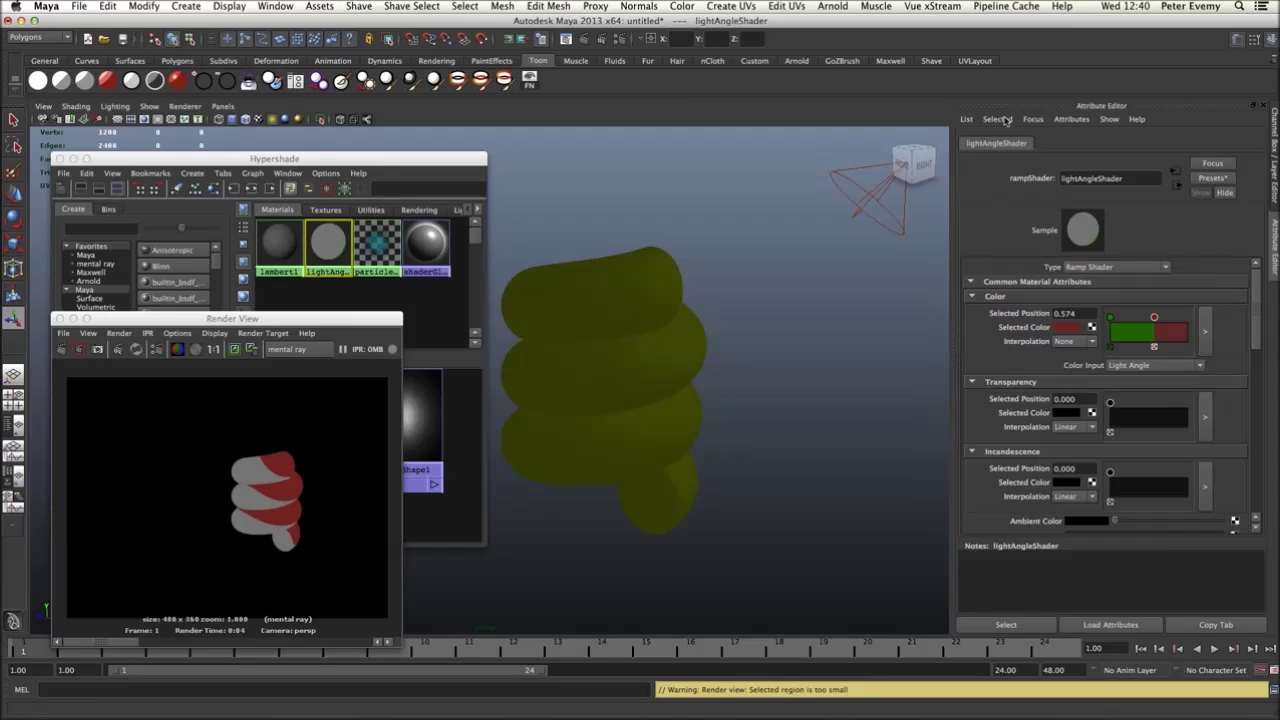
{"action": "left_click", "coordinate": [72, 360]}
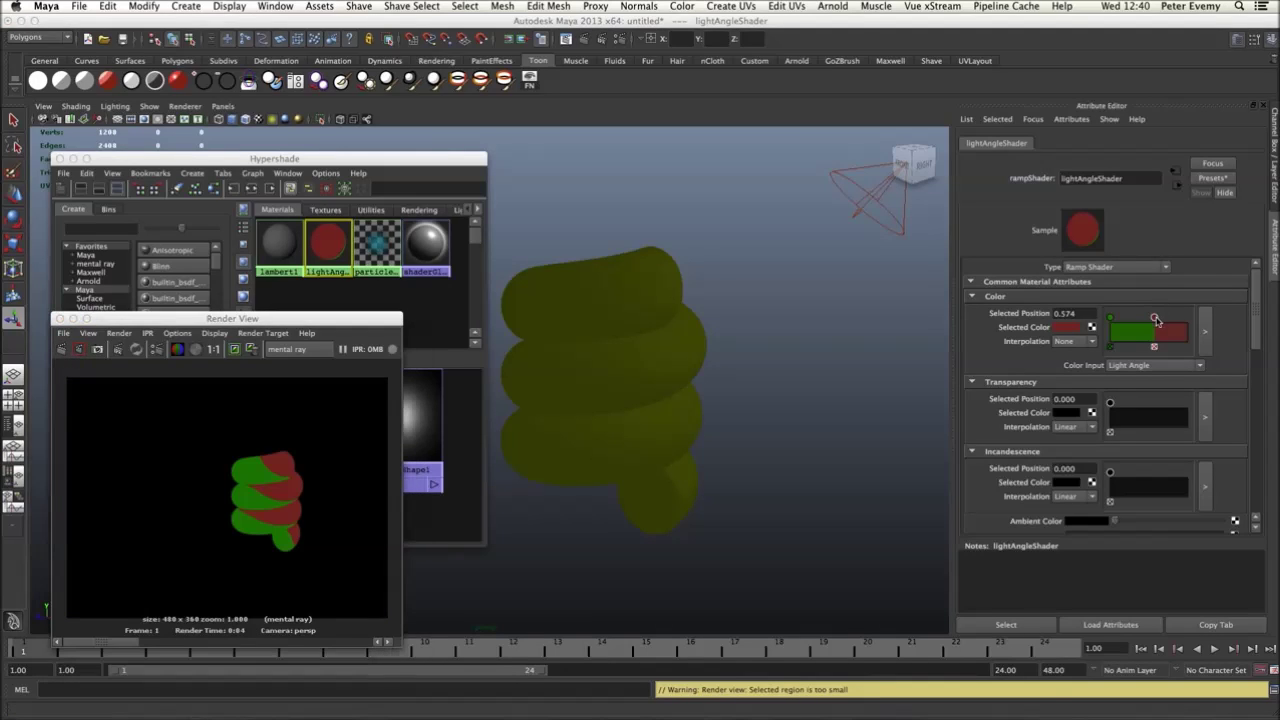
Set the 0.574 ramp marker's saturation to 0.000 and raise its value toward white.
{"action": "left_click", "coordinate": [1070, 327]}
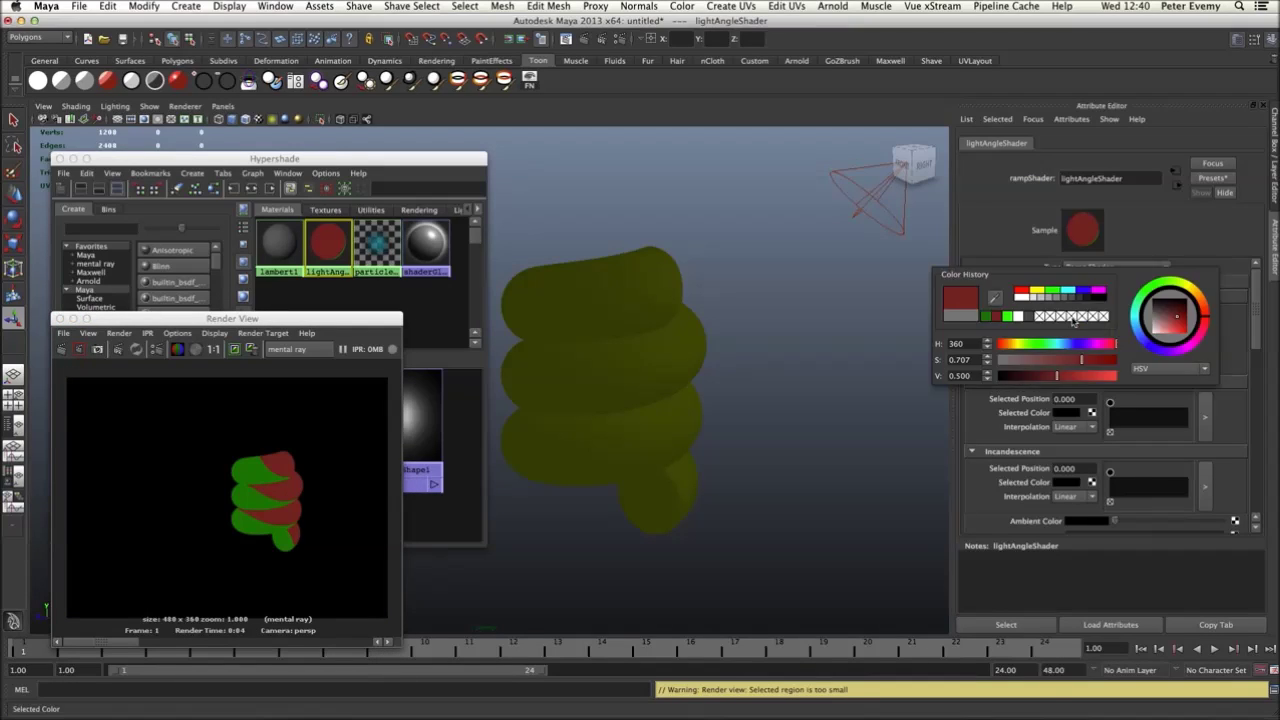
{"action": "left_click", "coordinate": [1107, 360]}
{"action": "left_click", "coordinate": [1020, 360]}
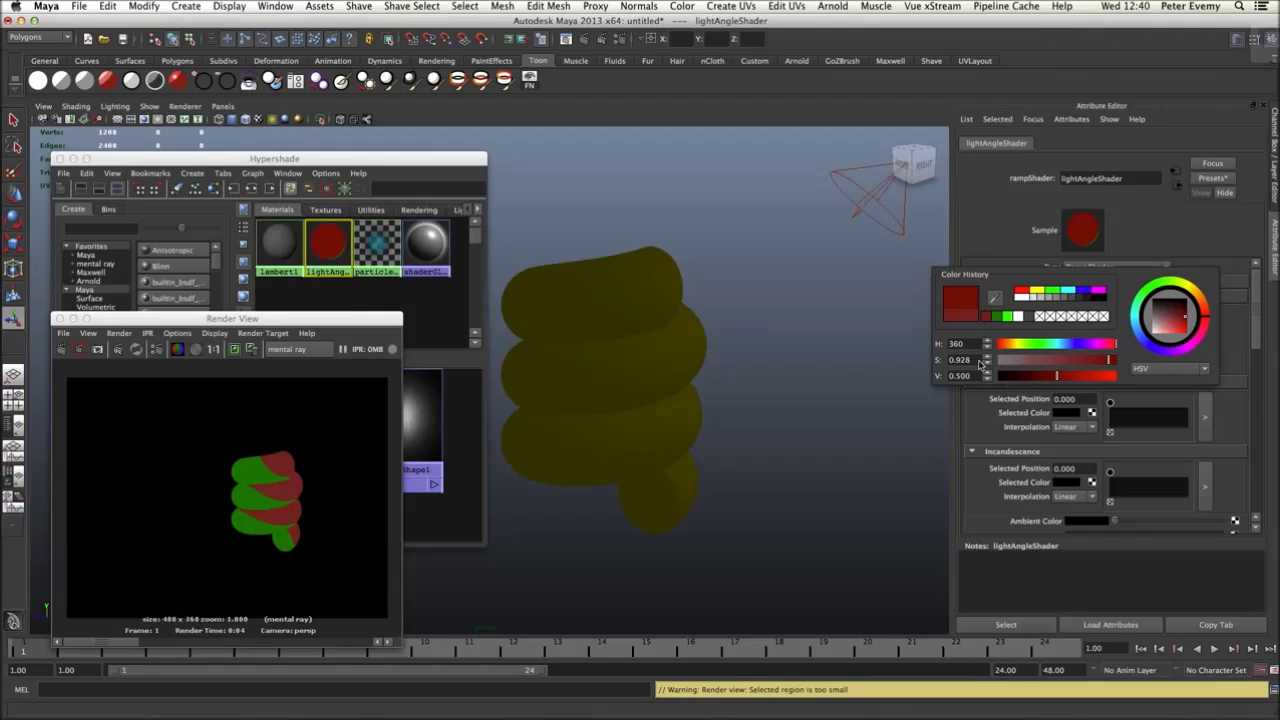
{"action": "double_click", "coordinate": [969, 362]}
{"action": "left_click", "coordinate": [998, 361]}
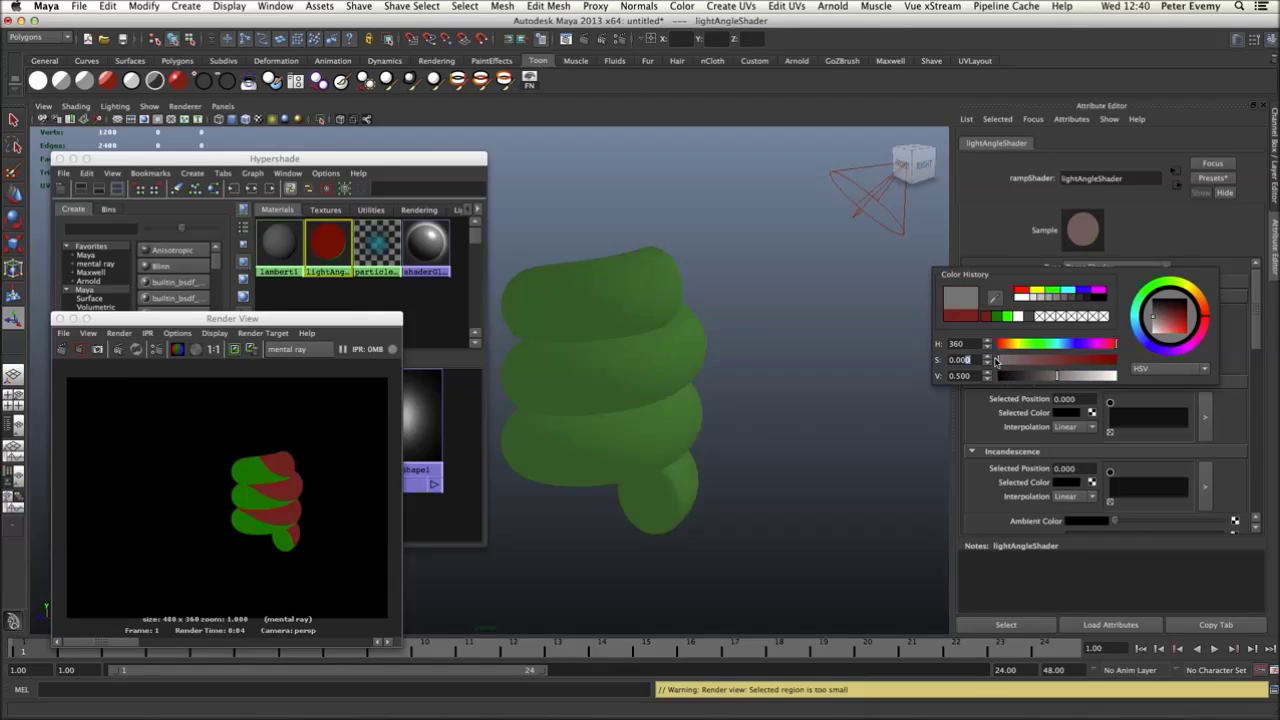
{"action": "left_click", "coordinate": [1101, 376]}
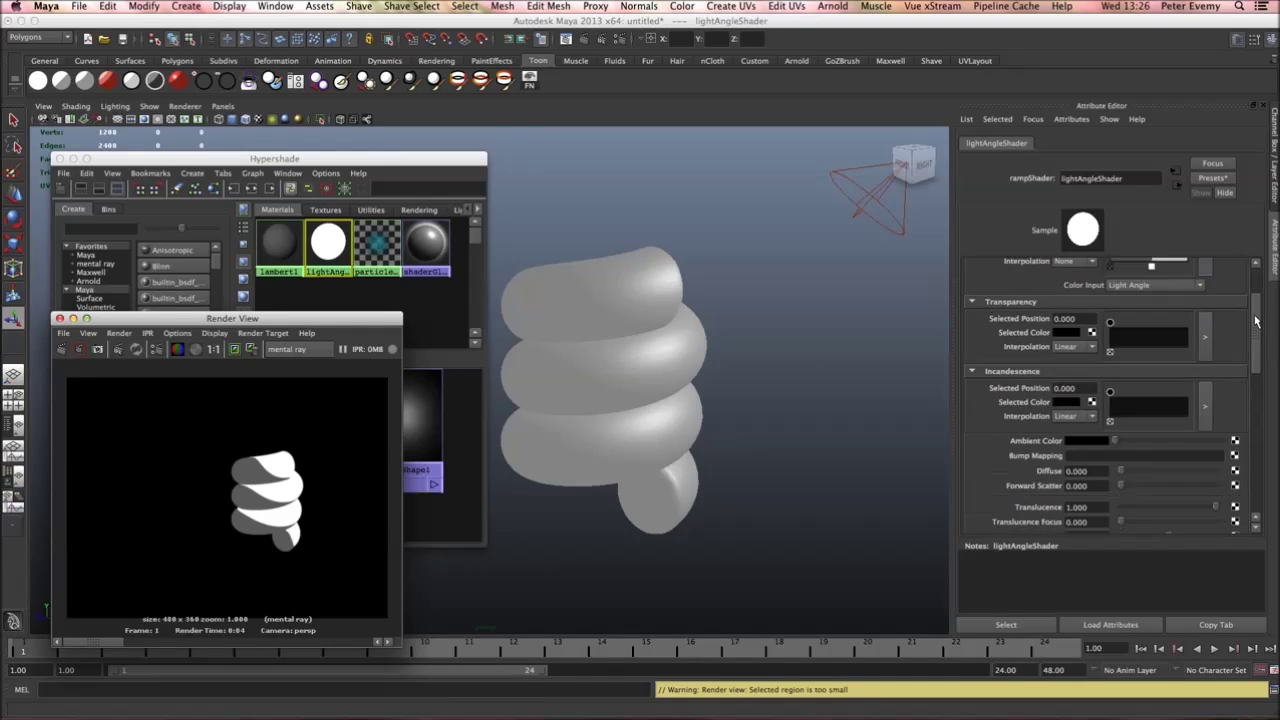
{"action": "scroll", "coordinate": [1256, 320], "scroll_direction": "up", "scroll_amount": 3}
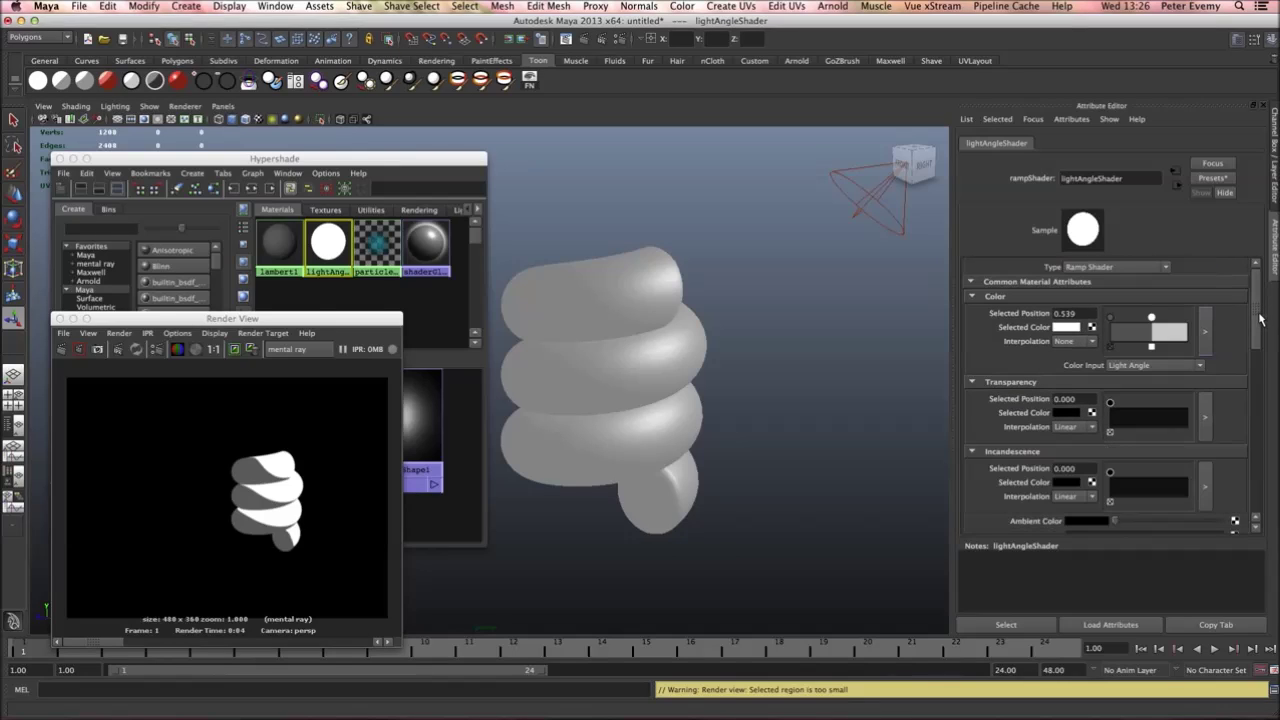
{"action": "scroll", "coordinate": [1240, 410], "scroll_direction": "down", "scroll_amount": 3}
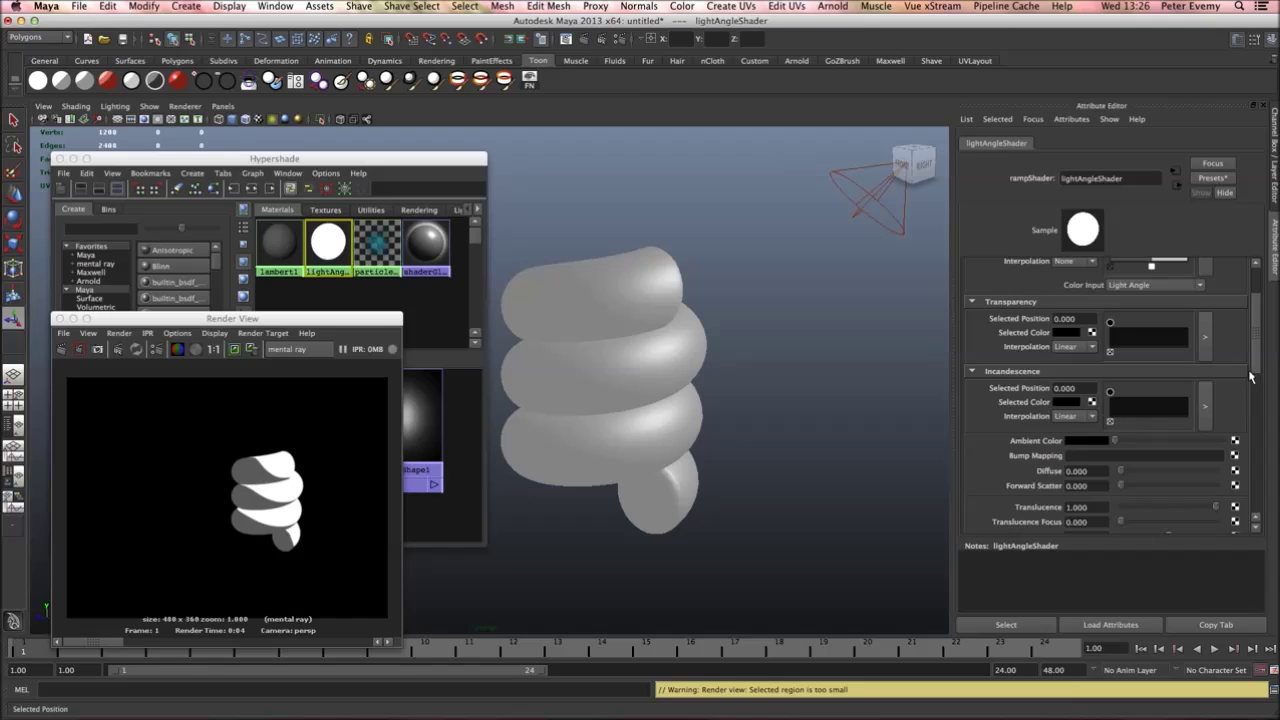
{"action": "scroll", "coordinate": [1253, 373], "scroll_direction": "down", "scroll_amount": 3}
{"action": "left_click_drag", "start_coordinate": [1257, 373], "coordinate": [1254, 268]}
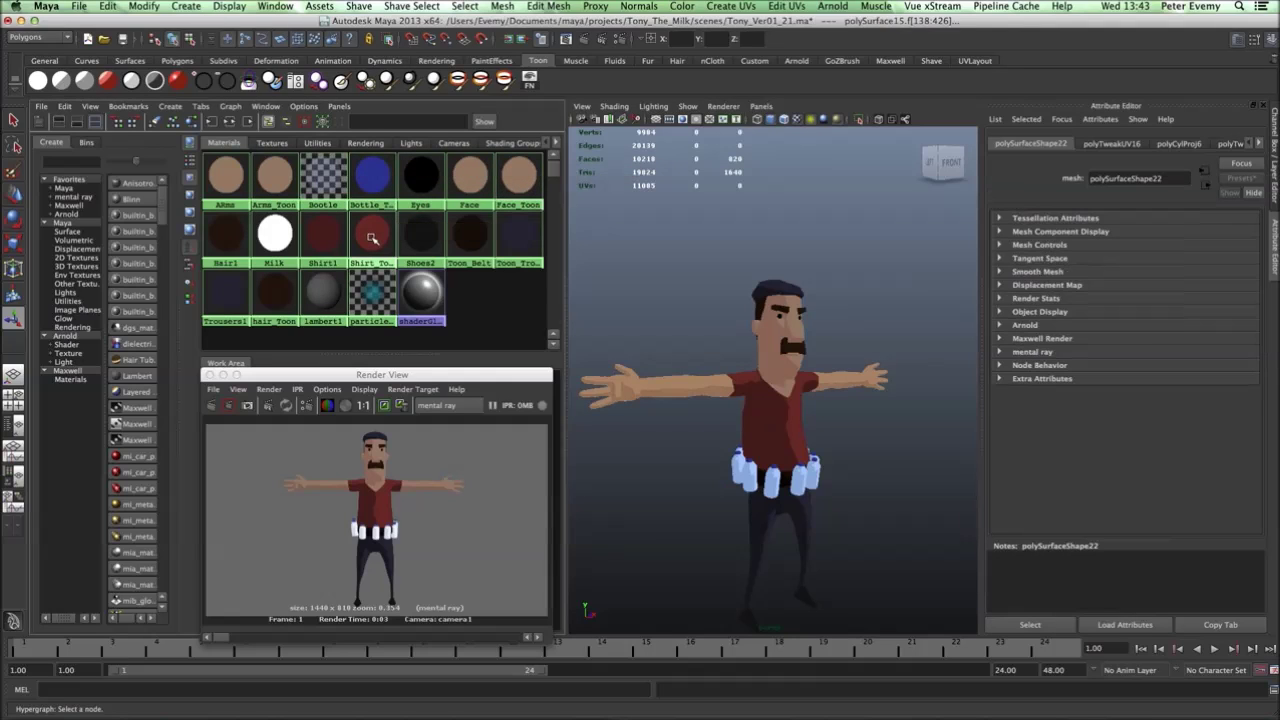
Select the character's surfaces that use the toon shirt material, select those using the toon trousers material, and clear the selection.
{"action": "right_click_drag", "start_coordinate": [371, 238], "coordinate": [412, 238]}
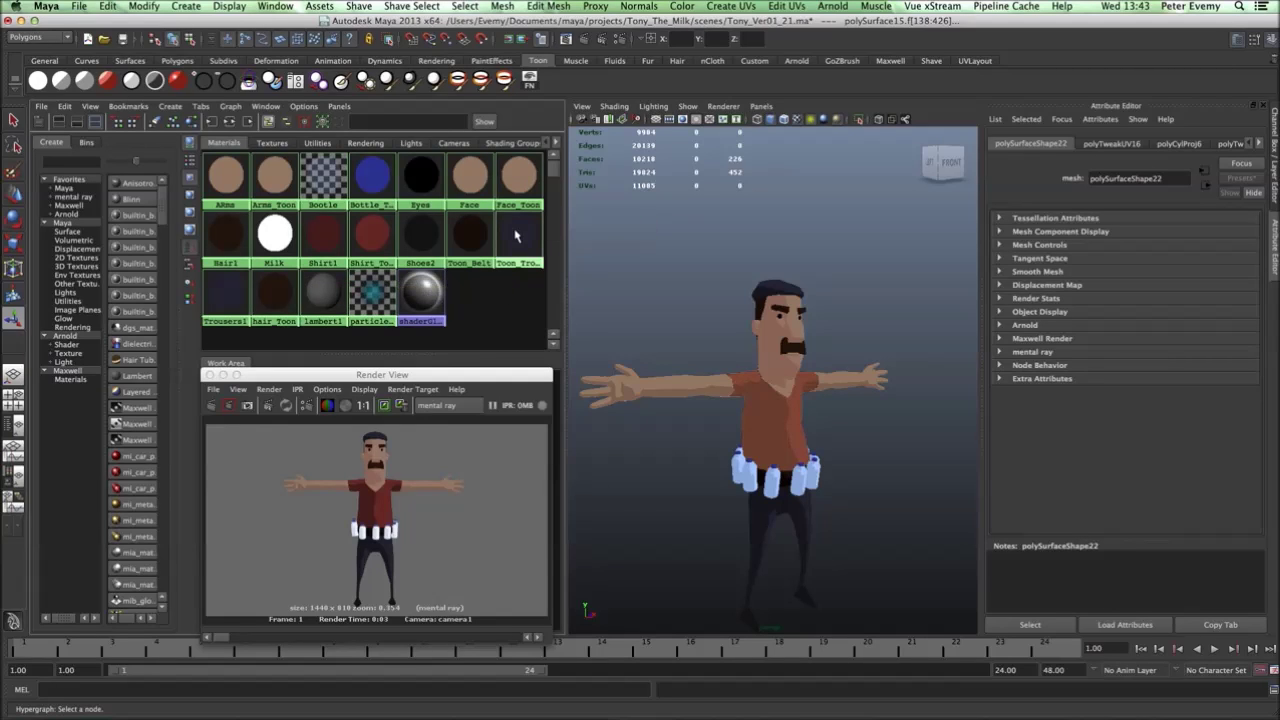
{"action": "right_click_drag", "start_coordinate": [514, 231], "coordinate": [548, 234]}
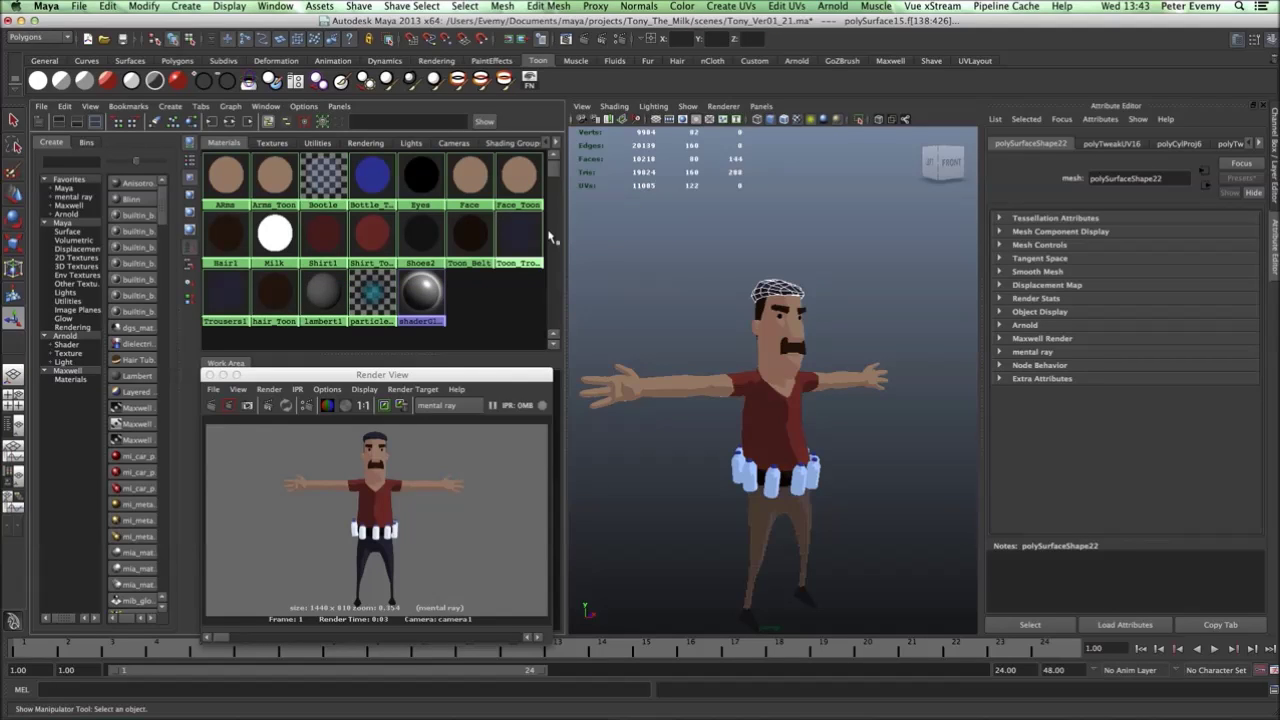
{"action": "left_click", "coordinate": [660, 278]}
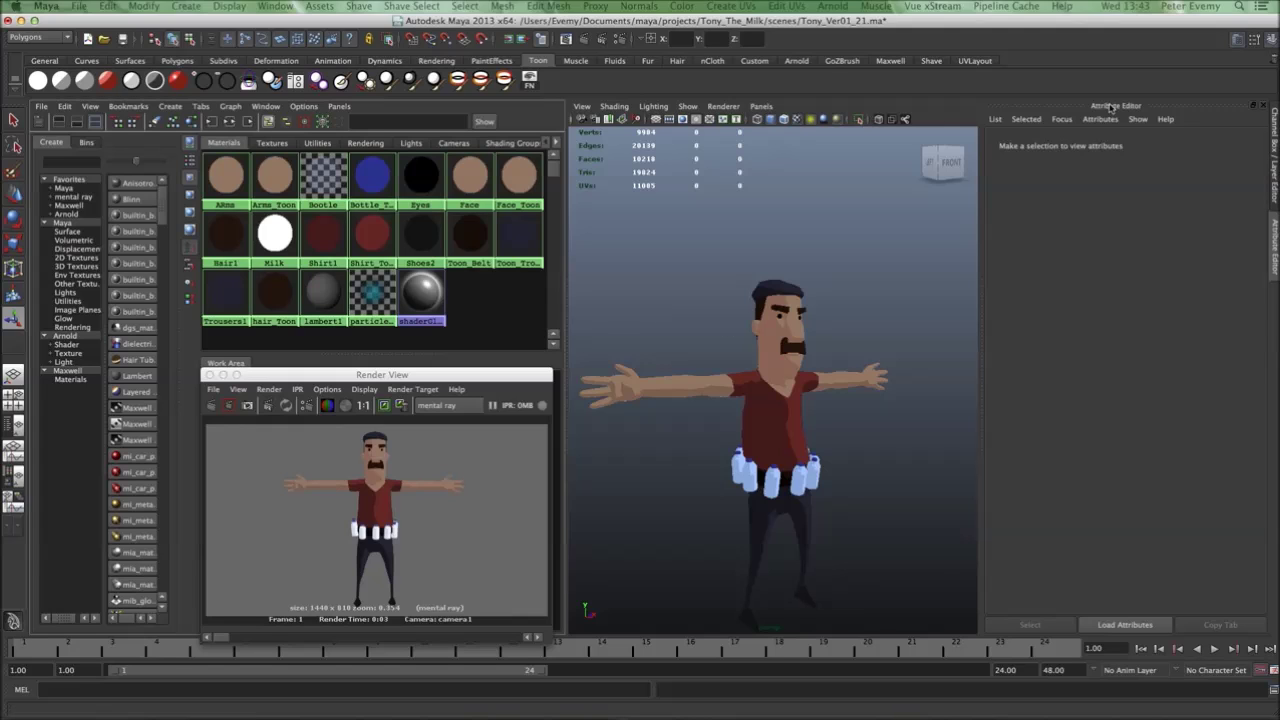
Select spotLight1, raise its intensity to 2.174 and render the character.
{"action": "left_click", "coordinate": [1048, 321]}
{"action": "left_click_drag", "start_coordinate": [1045, 107], "coordinate": [1063, 113]}
{"action": "left_click", "coordinate": [996, 107]}
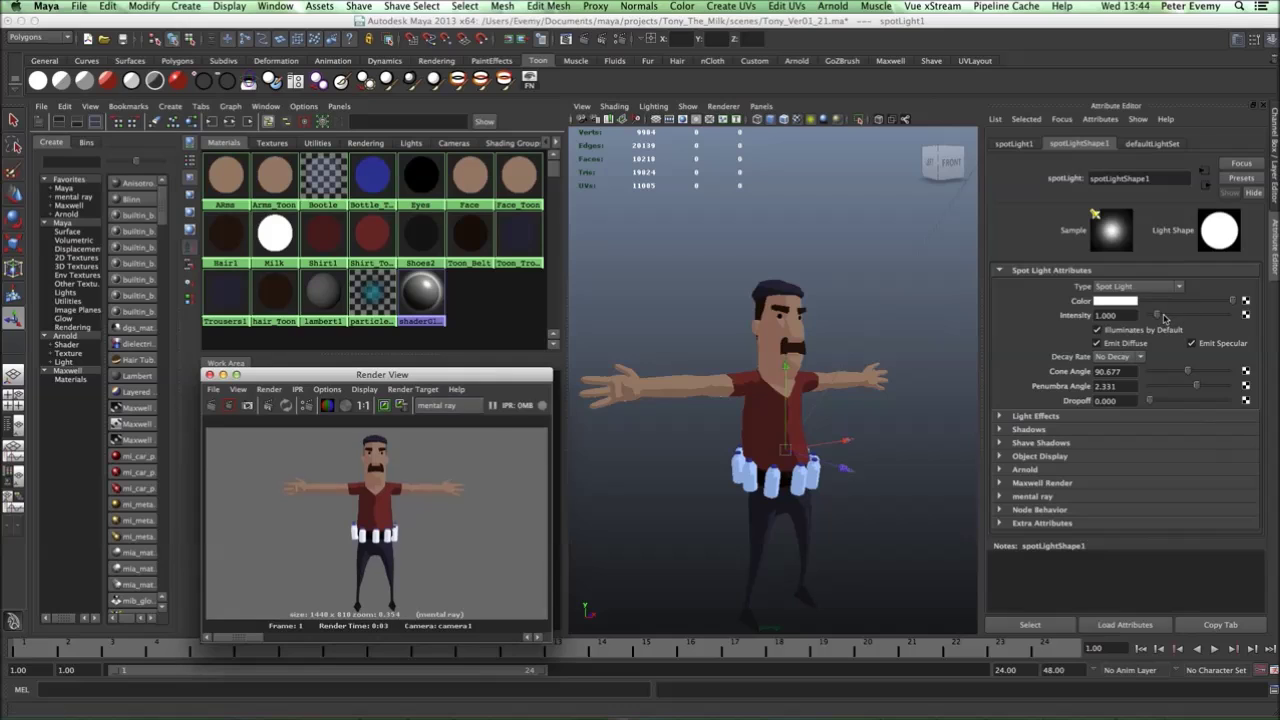
{"action": "left_click_drag", "start_coordinate": [1160, 316], "coordinate": [1166, 318]}
{"action": "left_click", "coordinate": [213, 407]}
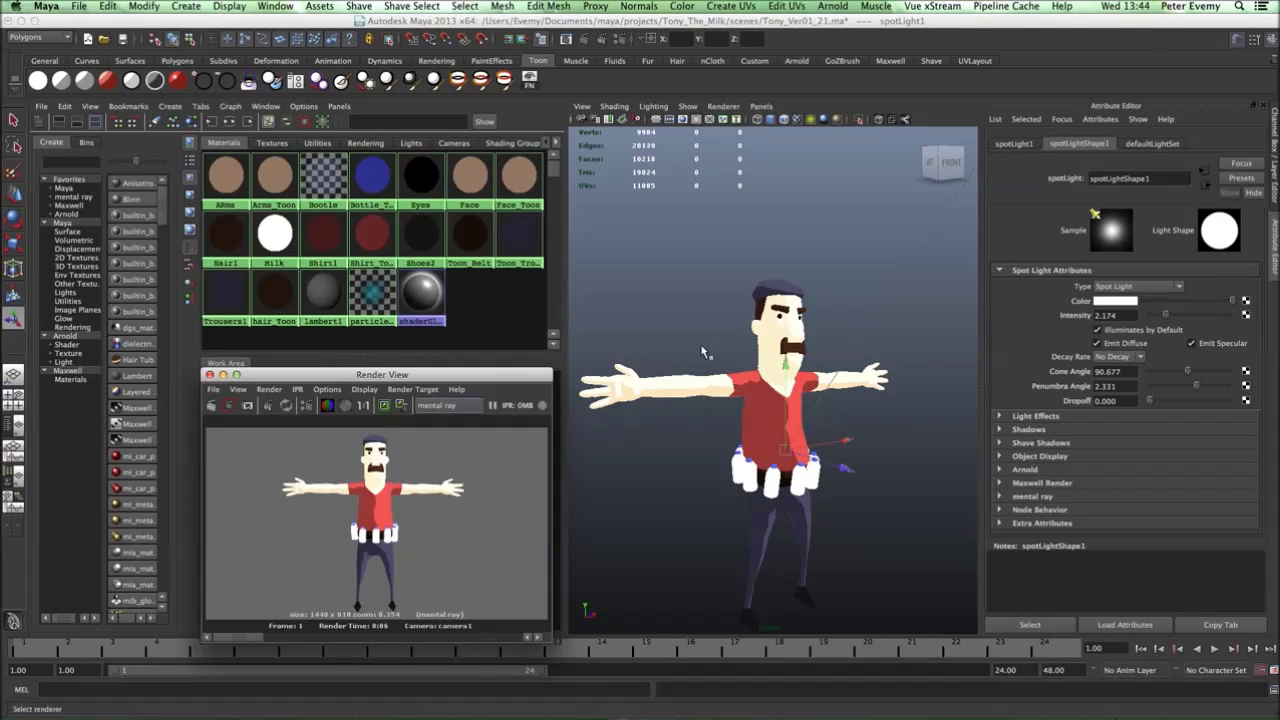
Re-render the character with the spot light's intensity at 1.217 and again at 0.696.
{"action": "left_click_drag", "start_coordinate": [1153, 315], "coordinate": [1158, 316]}
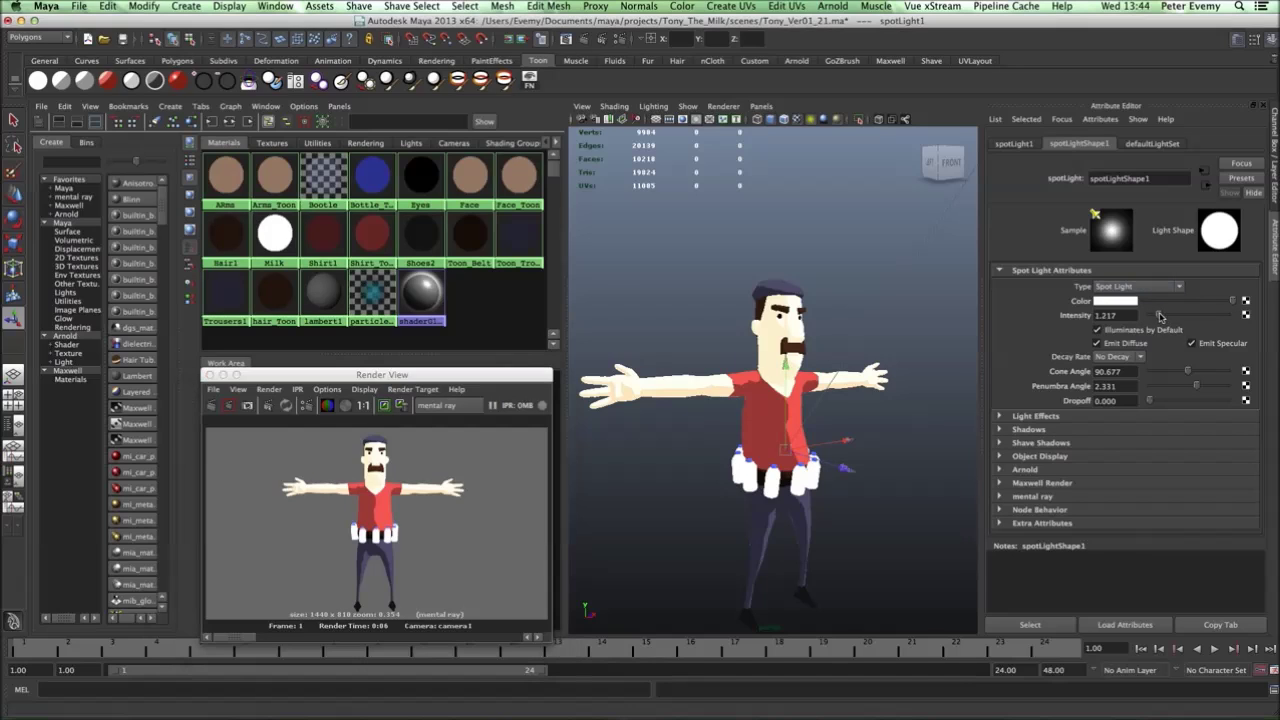
{"action": "left_click", "coordinate": [210, 406]}
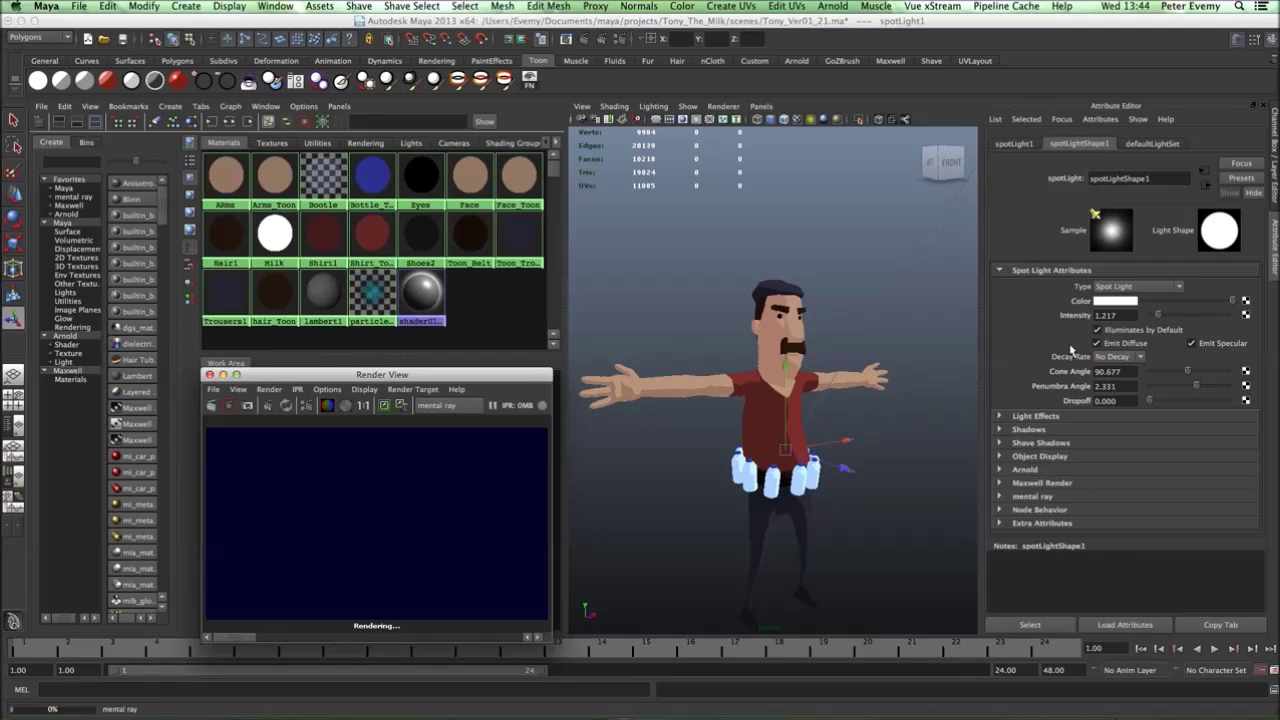
{"action": "left_click_drag", "start_coordinate": [1158, 316], "coordinate": [1154, 316]}
{"action": "left_click", "coordinate": [212, 407]}
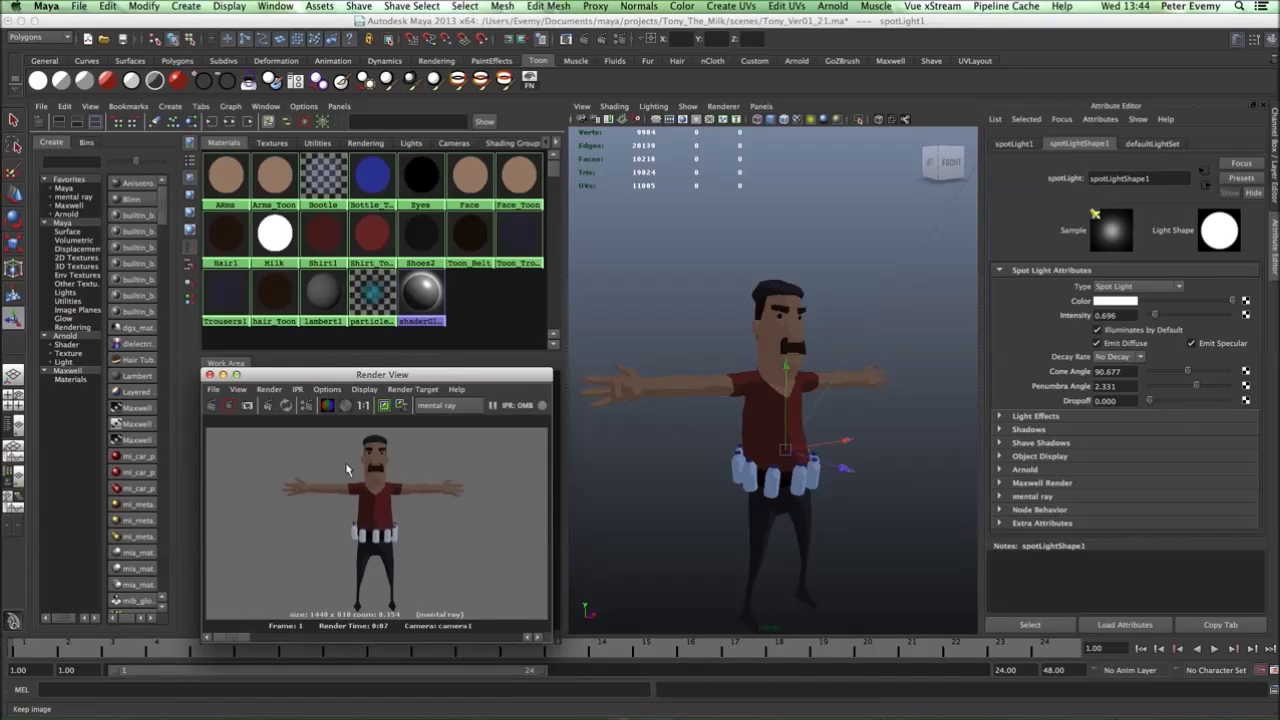
Compare the stored character renders made with different spot light intensities.
{"action": "left_click", "coordinate": [254, 638]}
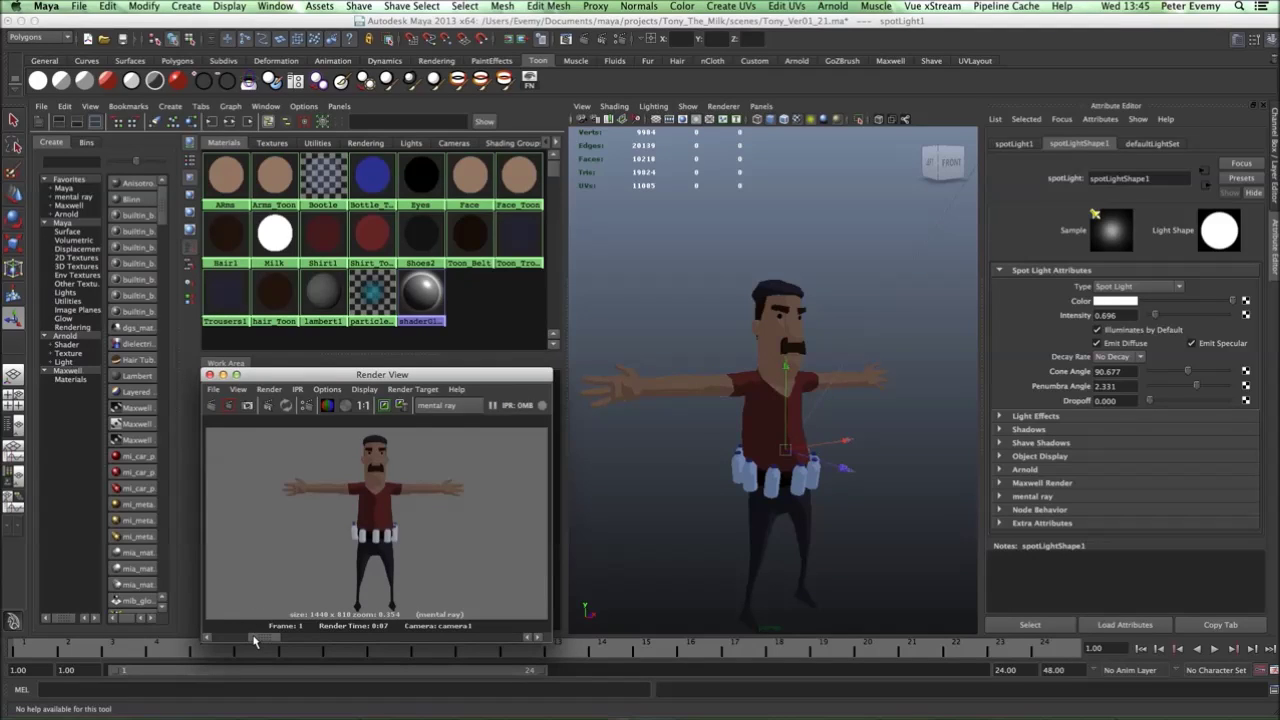
{"action": "left_click", "coordinate": [308, 640]}
{"action": "left_click", "coordinate": [336, 640]}
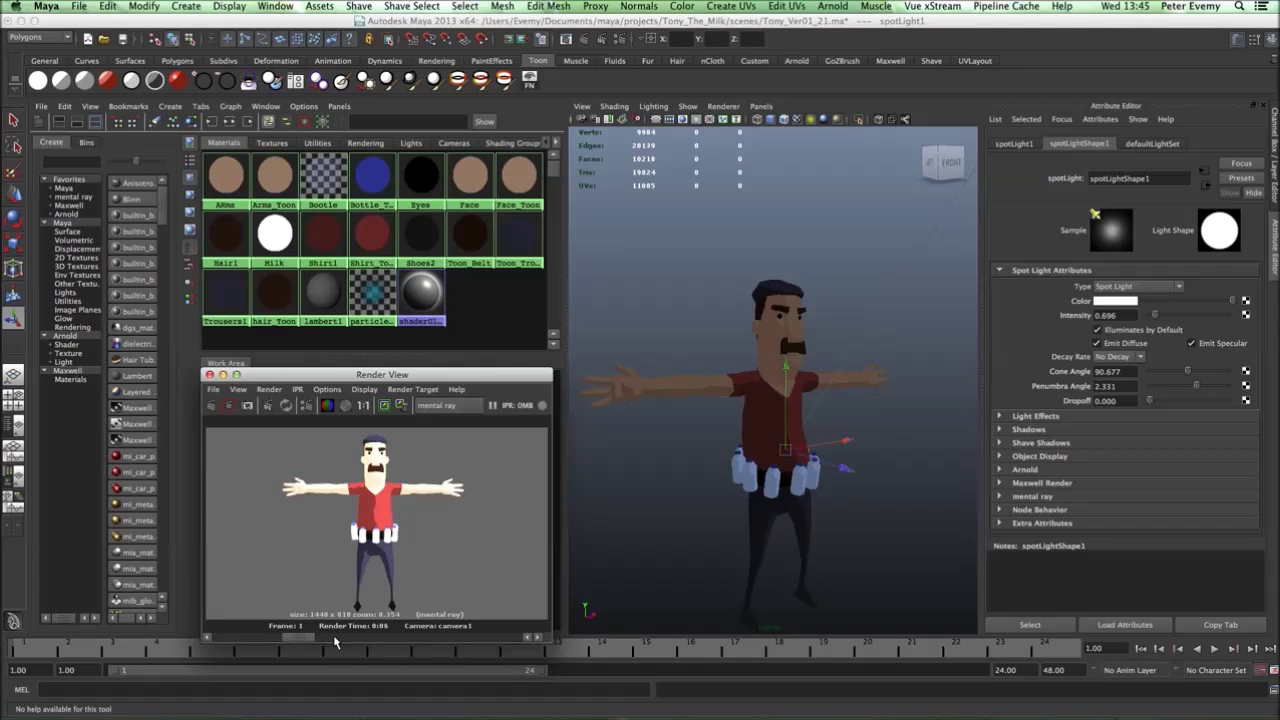
{"action": "left_click_drag", "start_coordinate": [378, 639], "coordinate": [217, 638]}
{"action": "left_click", "coordinate": [217, 640]}
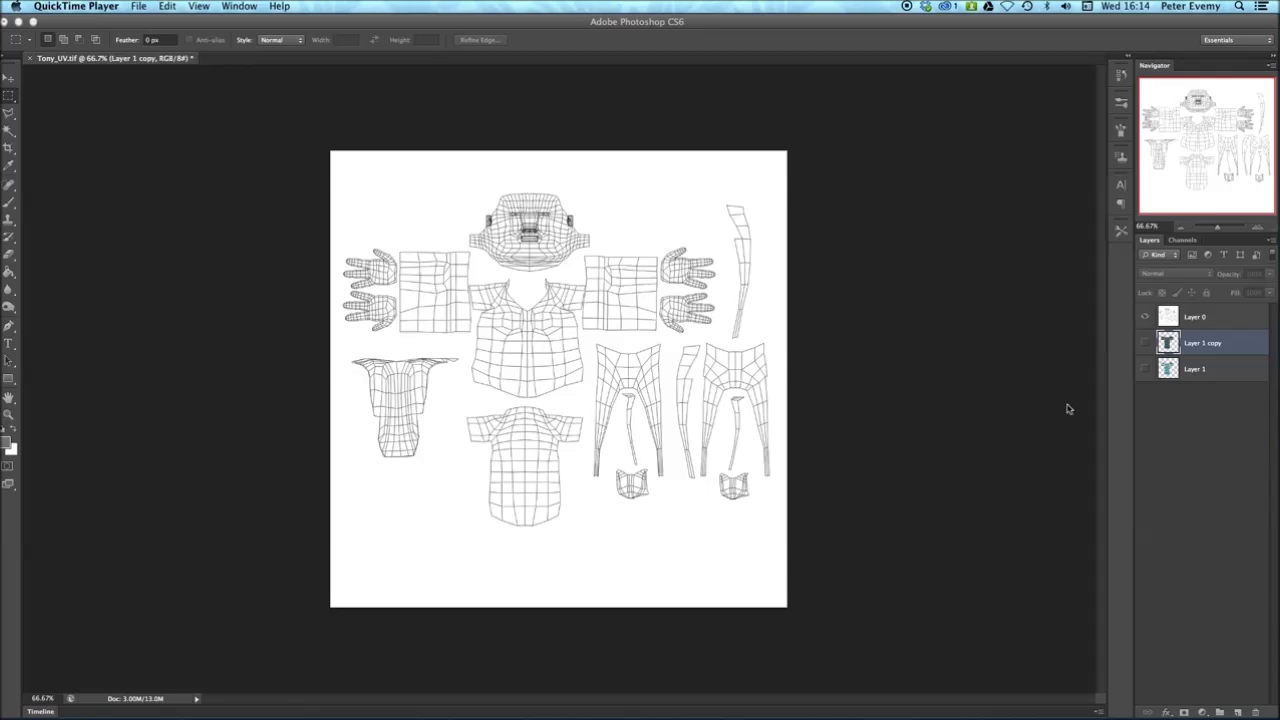
Show the Layer 1 shirt pattern, compare it with the darker Layer 1 copy, and hide the Layer 0 UV wireframe.
{"action": "left_click", "coordinate": [1145, 374]}
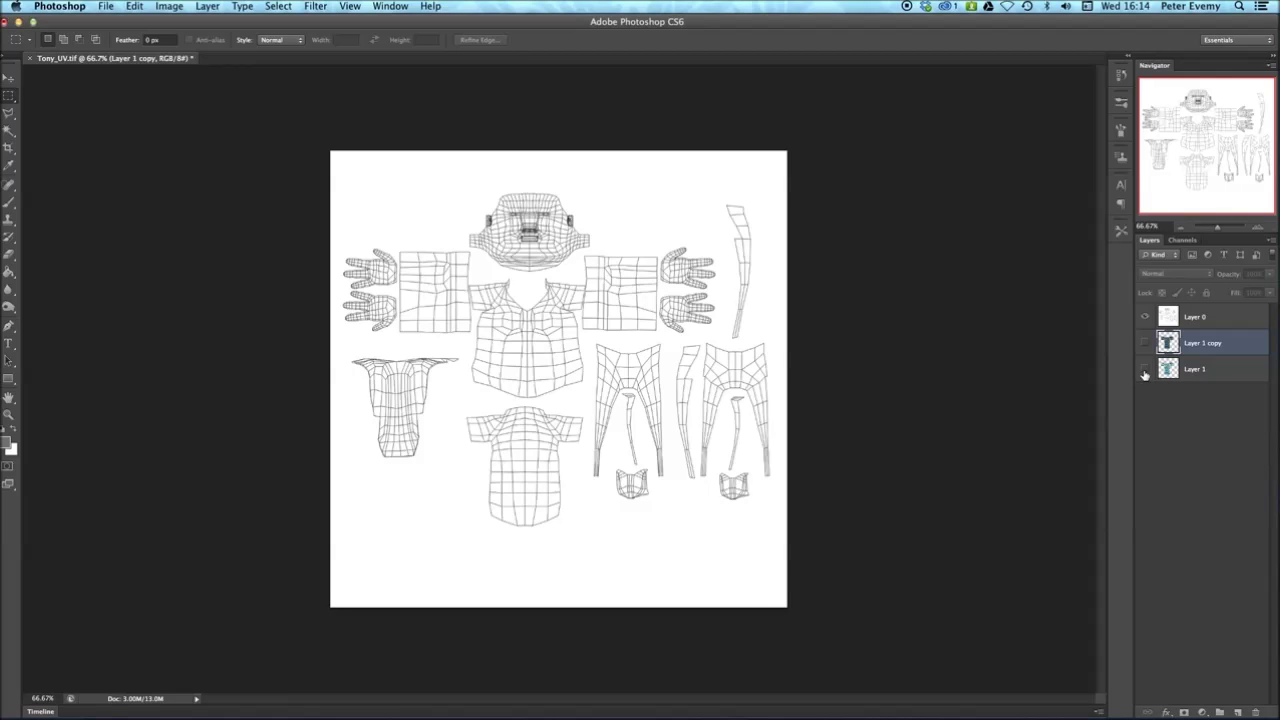
{"action": "left_click", "coordinate": [1145, 372]}
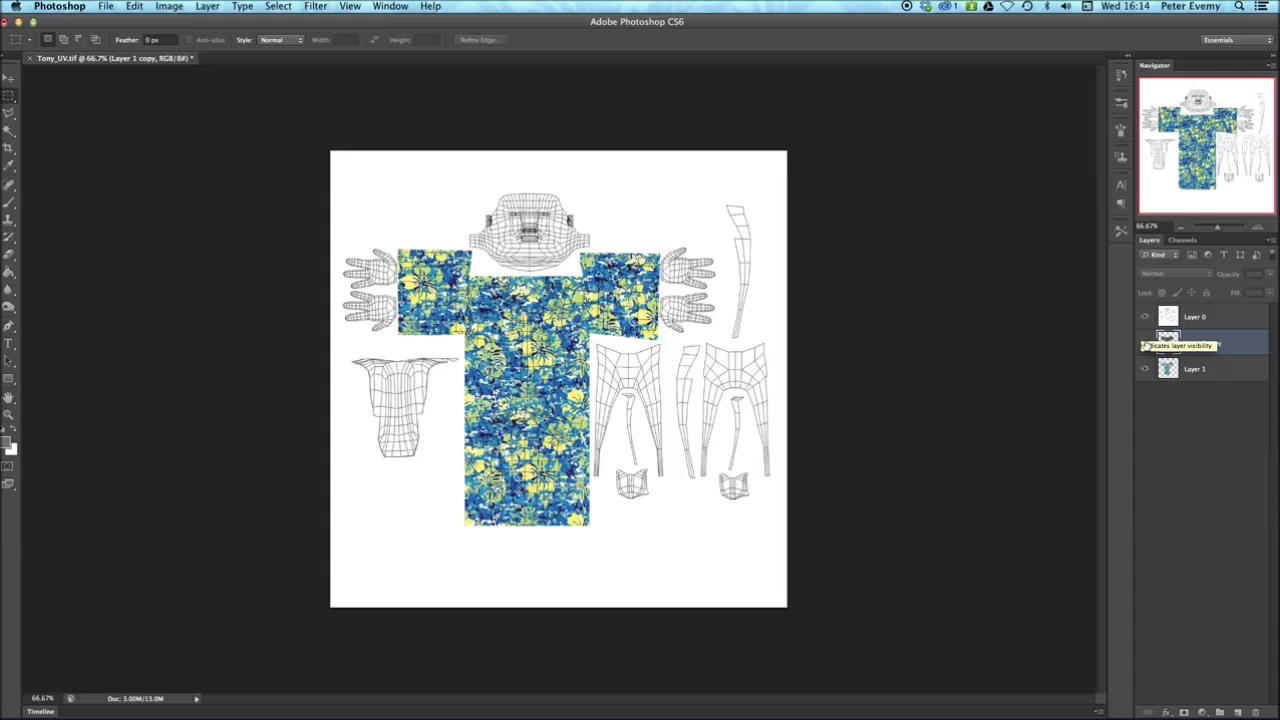
{"action": "left_click", "coordinate": [1145, 344]}
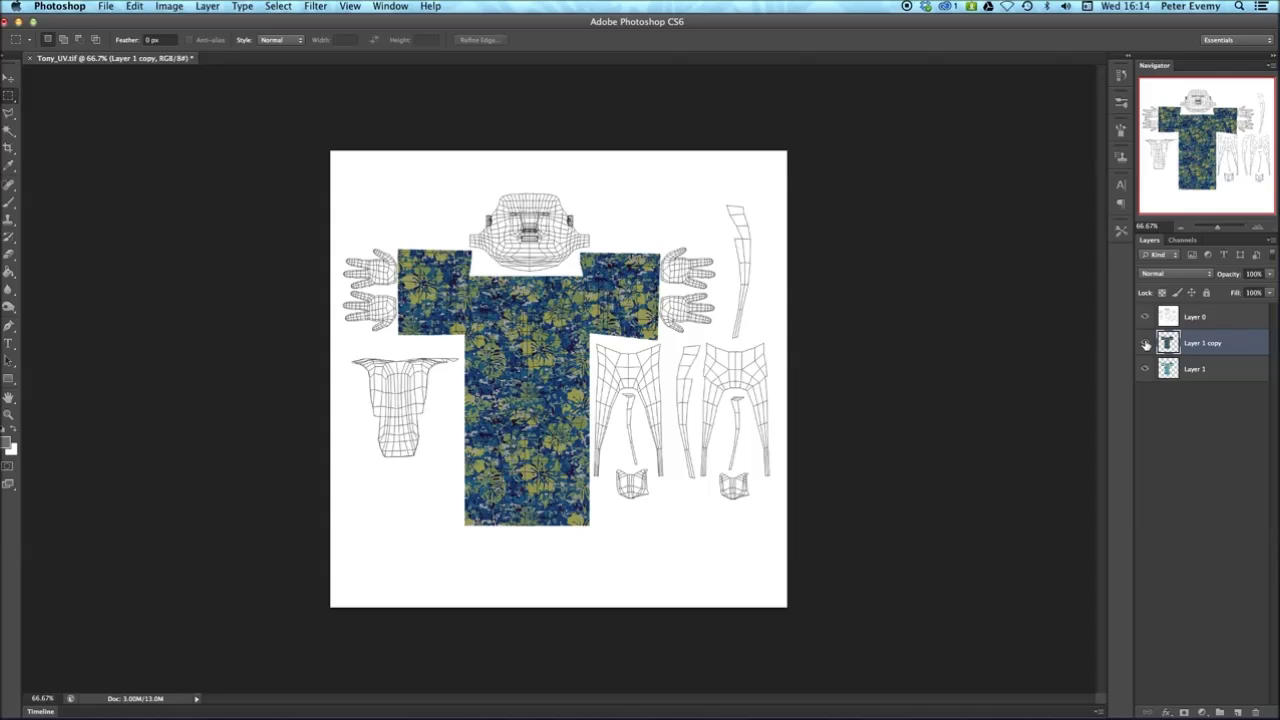
{"action": "left_click", "coordinate": [1146, 344]}
{"action": "left_click", "coordinate": [1146, 344]}
{"action": "left_click", "coordinate": [1146, 344]}
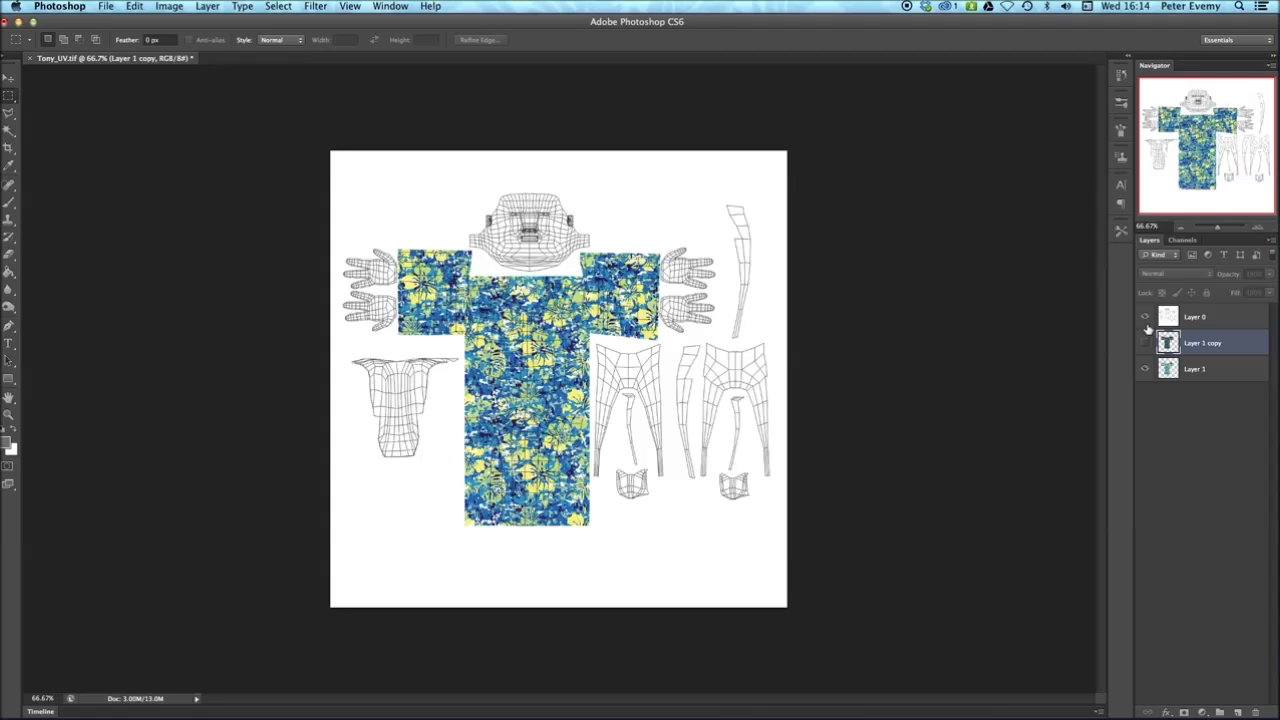
{"action": "left_click", "coordinate": [1146, 318]}
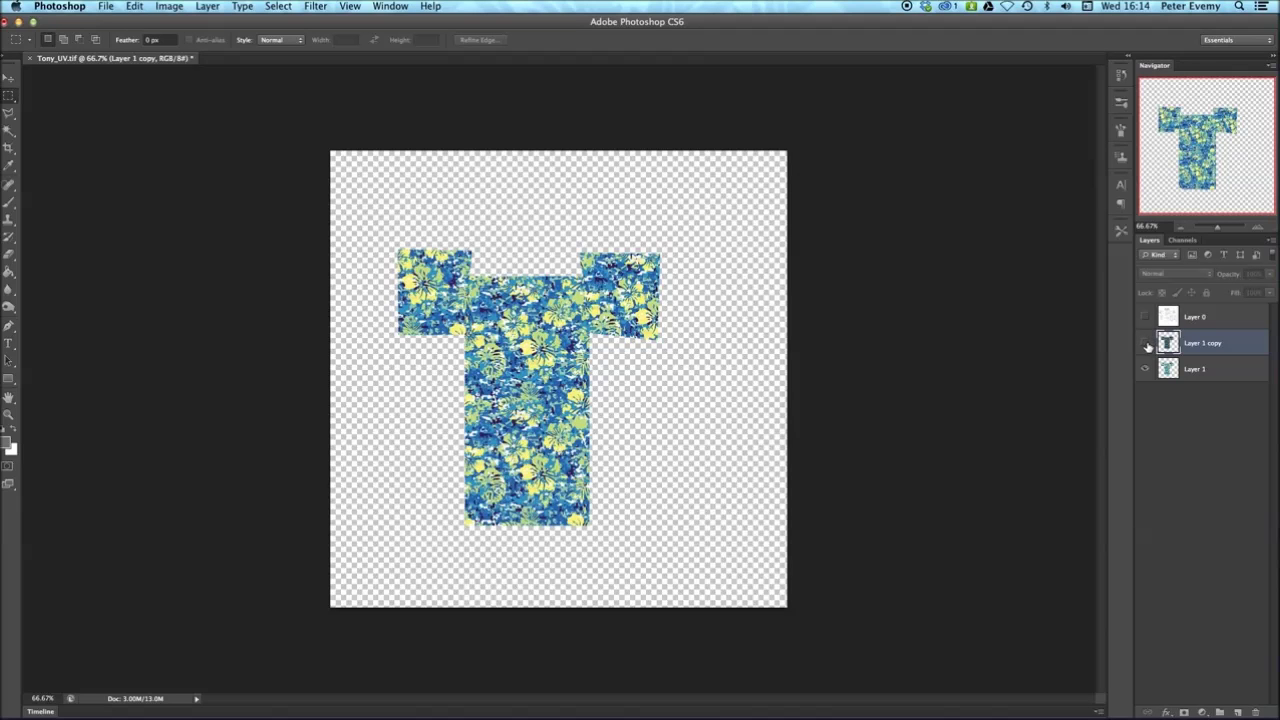
{"action": "left_click", "coordinate": [1147, 344]}
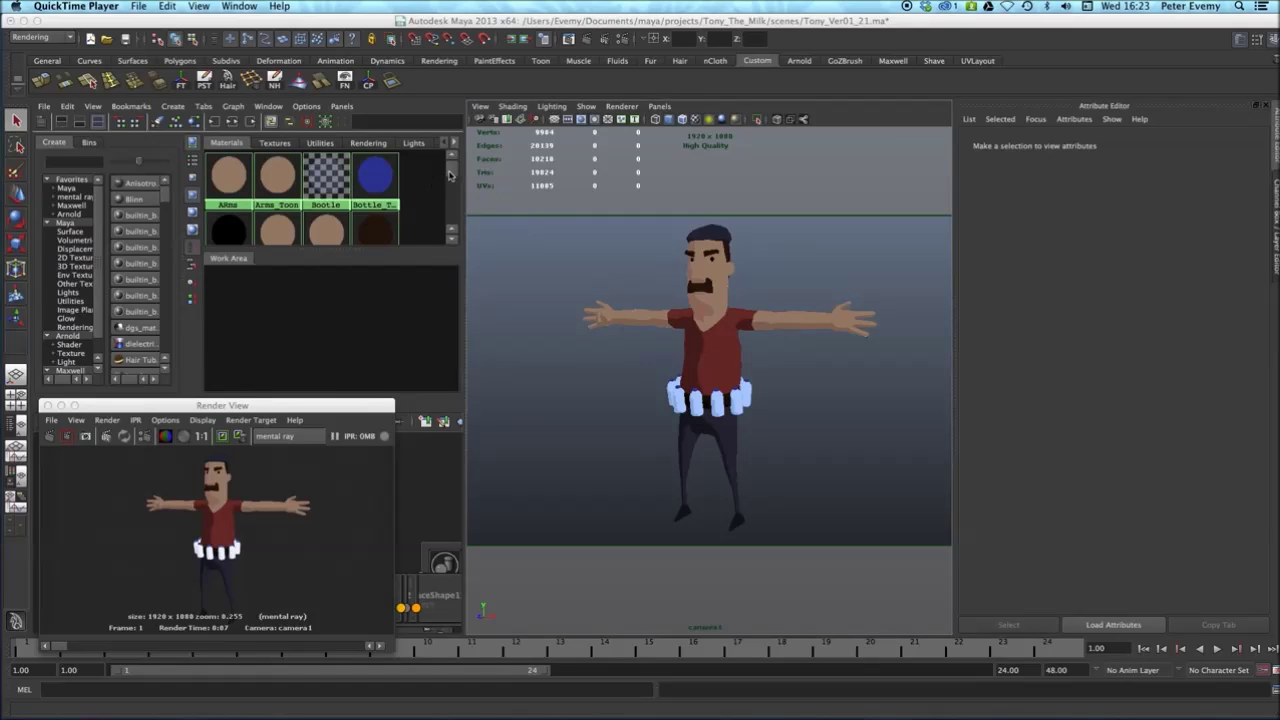
In Maya, select the objects using the Shirt_Toon material, graph that shader and show its ramp shader attributes.
{"action": "left_click_drag", "start_coordinate": [449, 175], "coordinate": [452, 195]}
{"action": "right_click", "coordinate": [333, 178]}
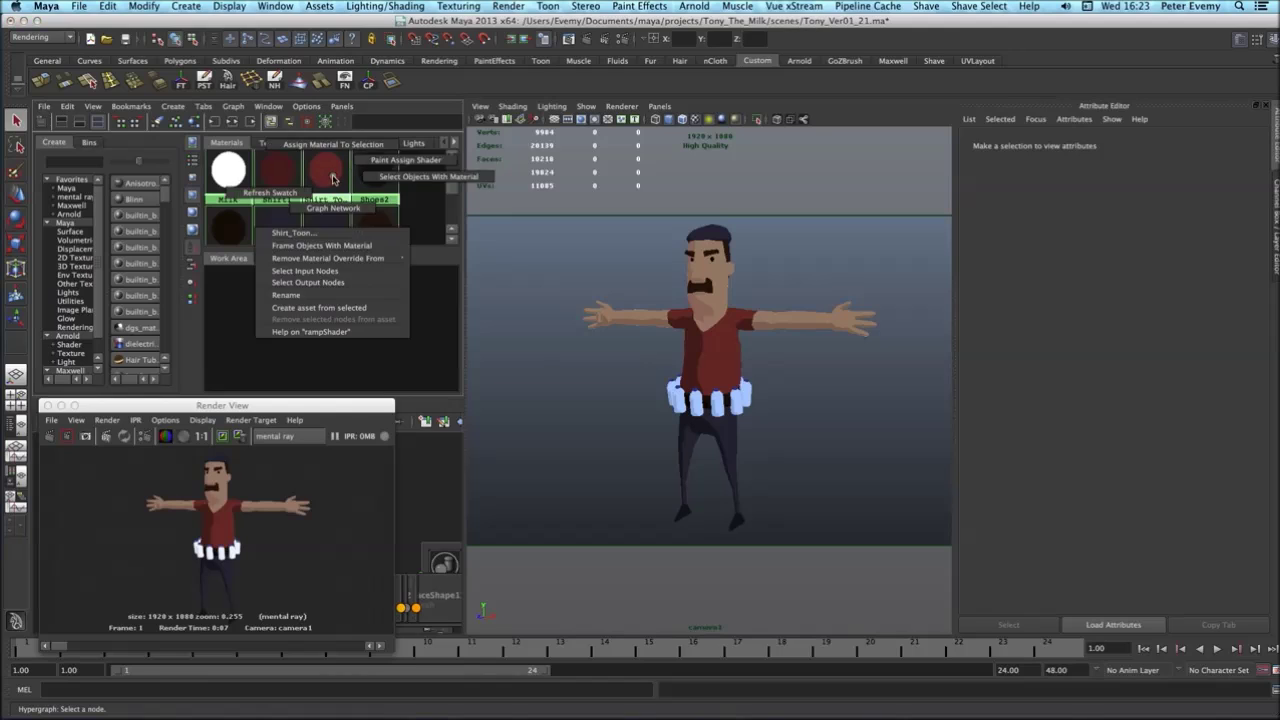
{"action": "left_click", "coordinate": [428, 176]}
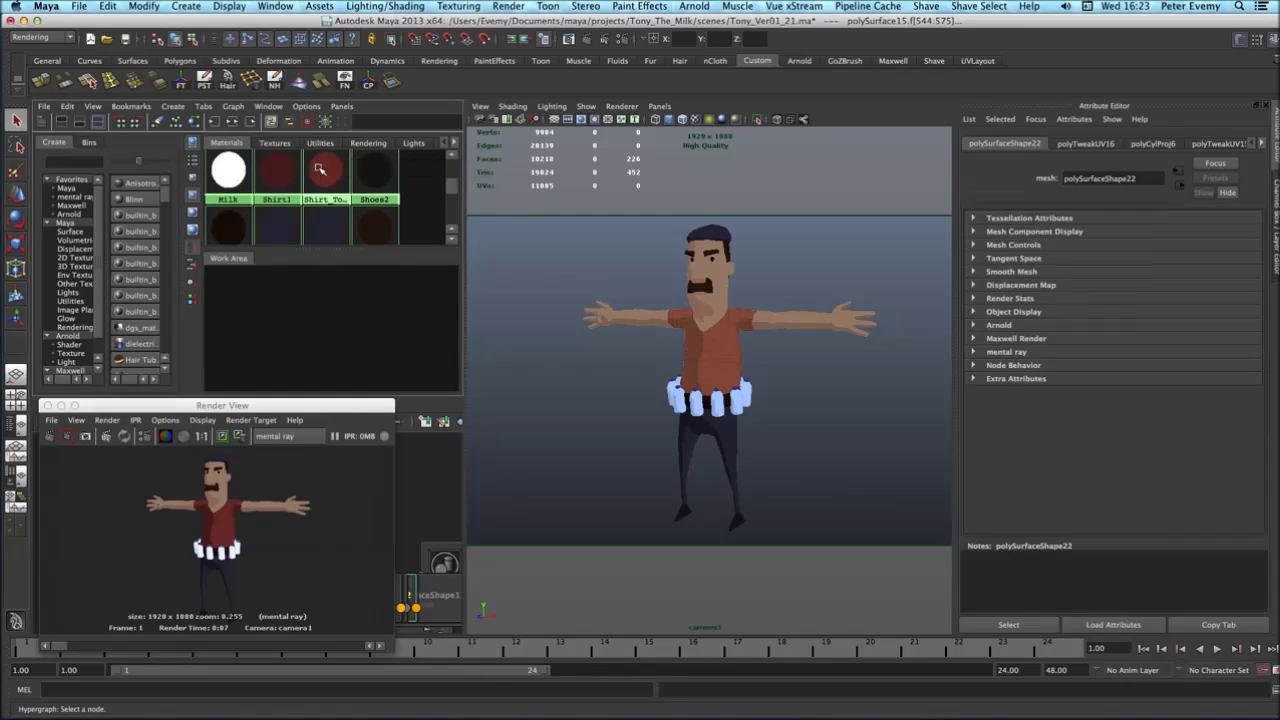
{"action": "right_click_drag", "start_coordinate": [319, 169], "coordinate": [319, 206]}
{"action": "left_click_drag", "start_coordinate": [249, 330], "coordinate": [304, 337]}
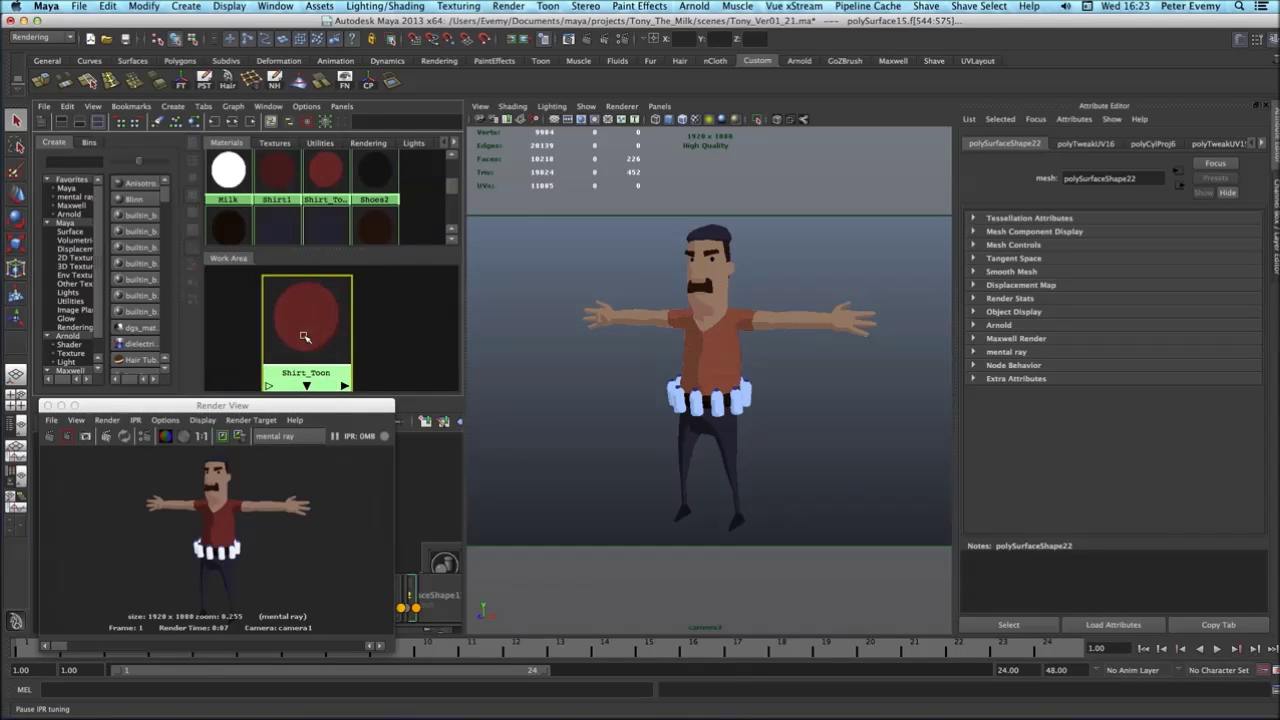
{"action": "left_click", "coordinate": [306, 336]}
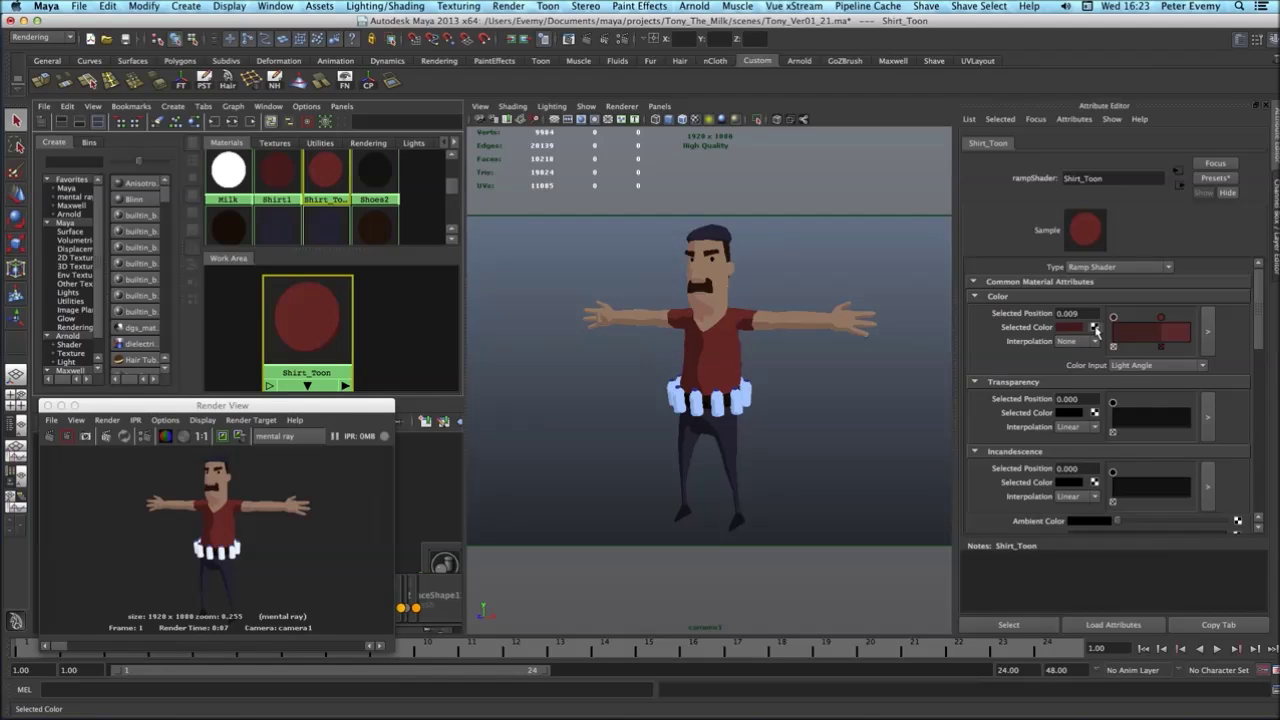
Map the Shirt_Toon ramp's dark colour to a file texture that uses Tony_shirt_dark.tga.
{"action": "left_click", "coordinate": [1095, 329]}
{"action": "left_click", "coordinate": [514, 335]}
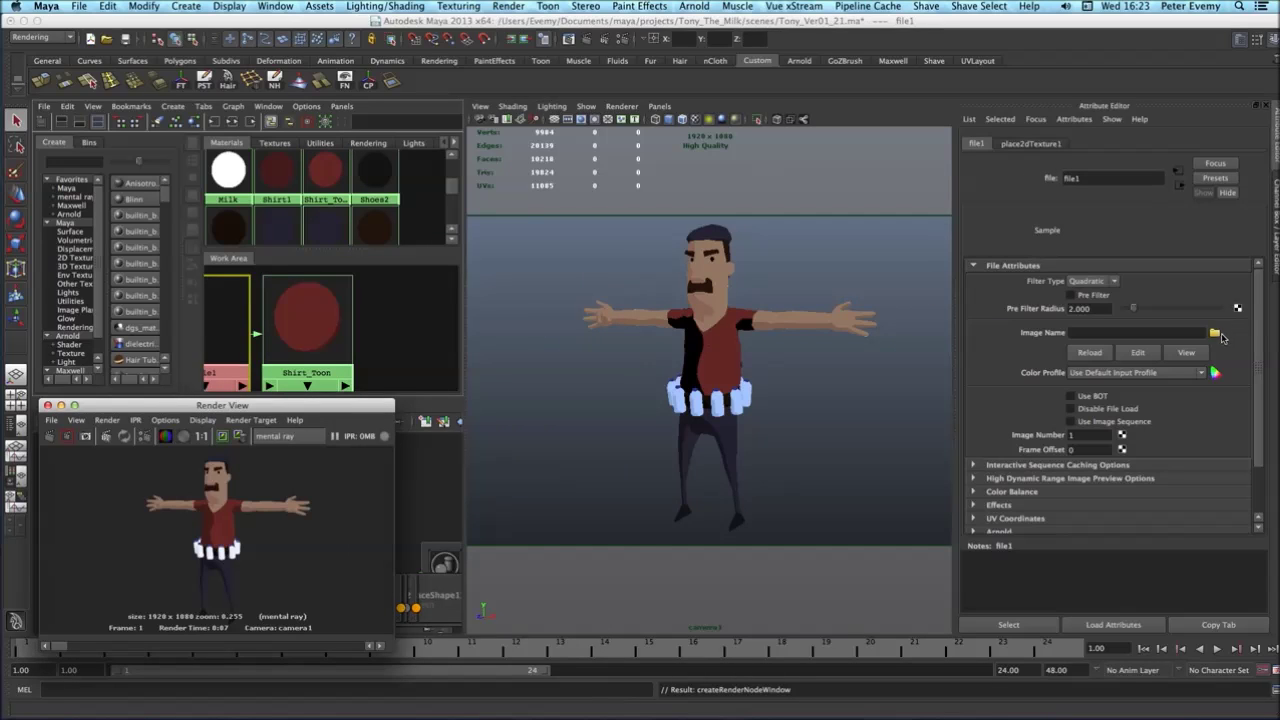
{"action": "left_click", "coordinate": [1214, 333]}
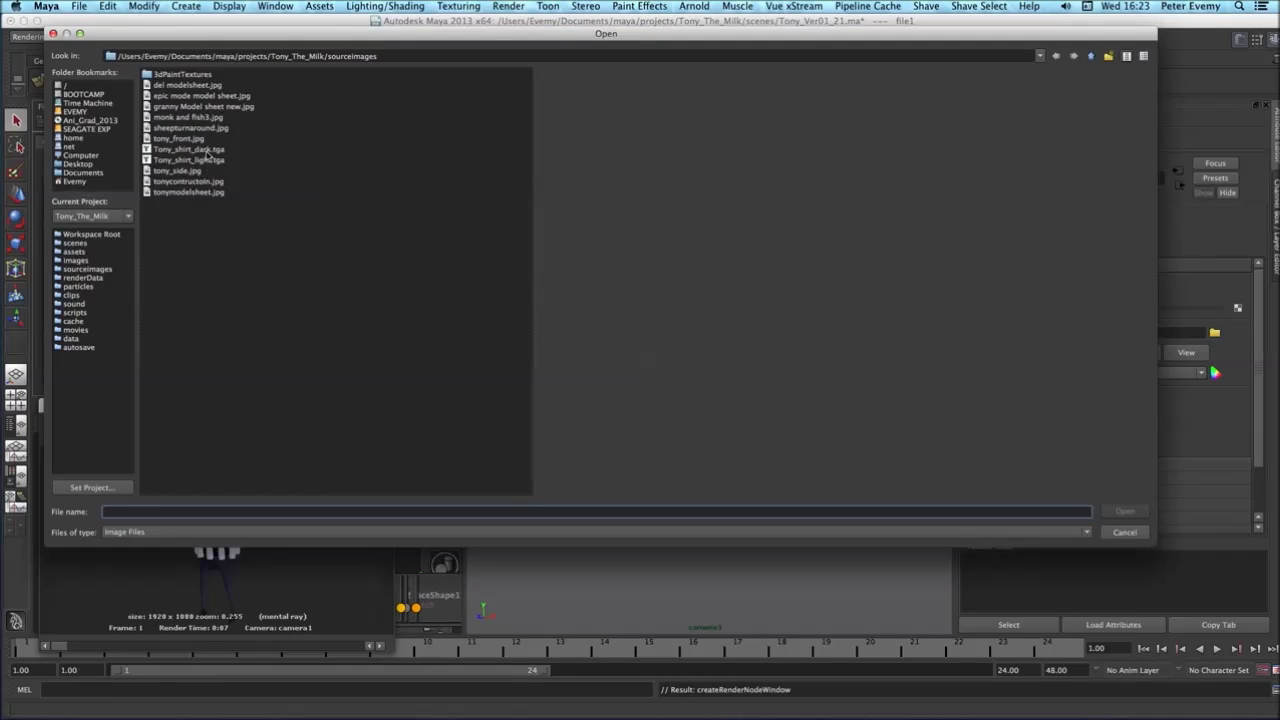
{"action": "double_click", "coordinate": [208, 150]}
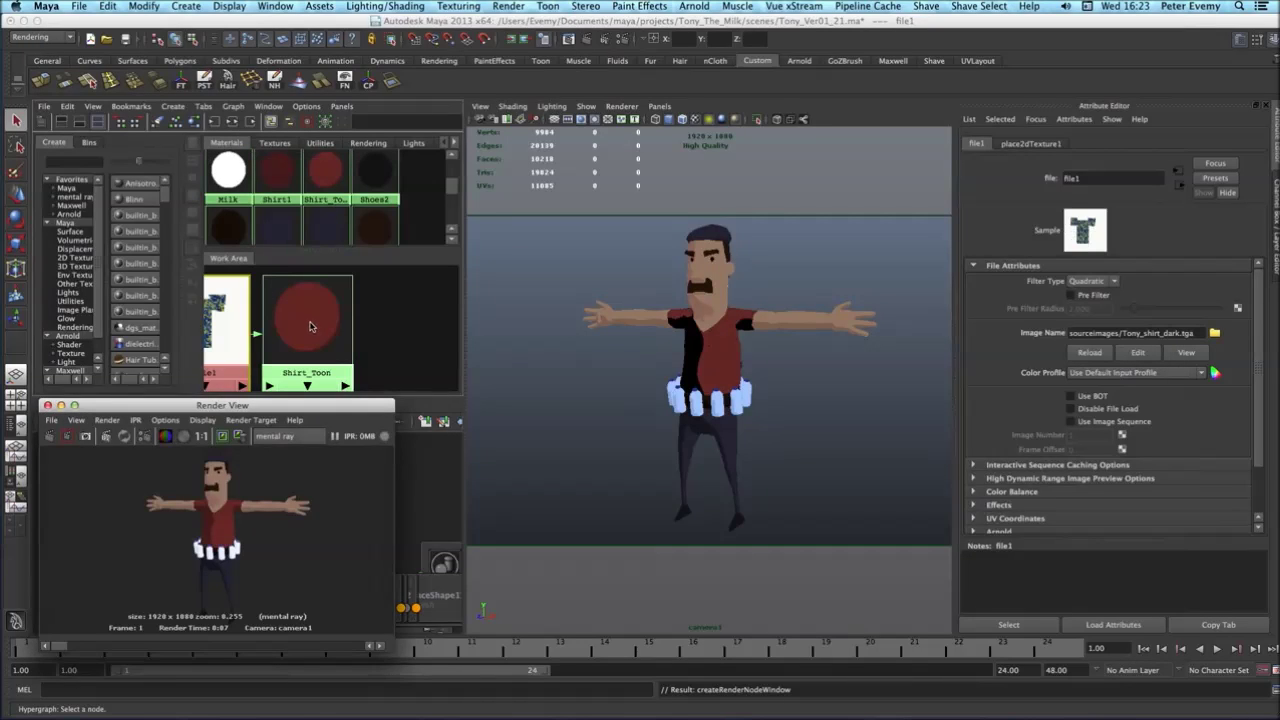
Map the ramp's light colour to a file texture using Tony_shirt_light.tga and graph the Shirt_Toon network.
{"action": "left_click_drag", "start_coordinate": [350, 320], "coordinate": [421, 315]}
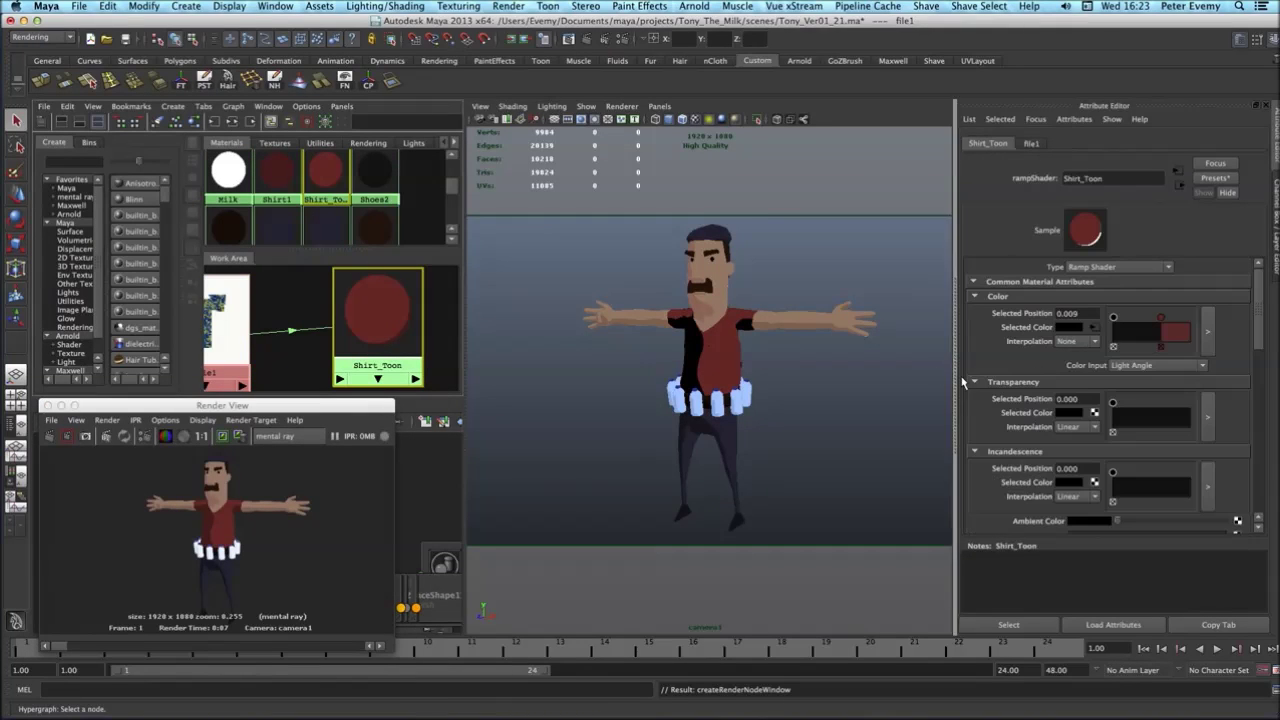
{"action": "left_click", "coordinate": [1159, 317]}
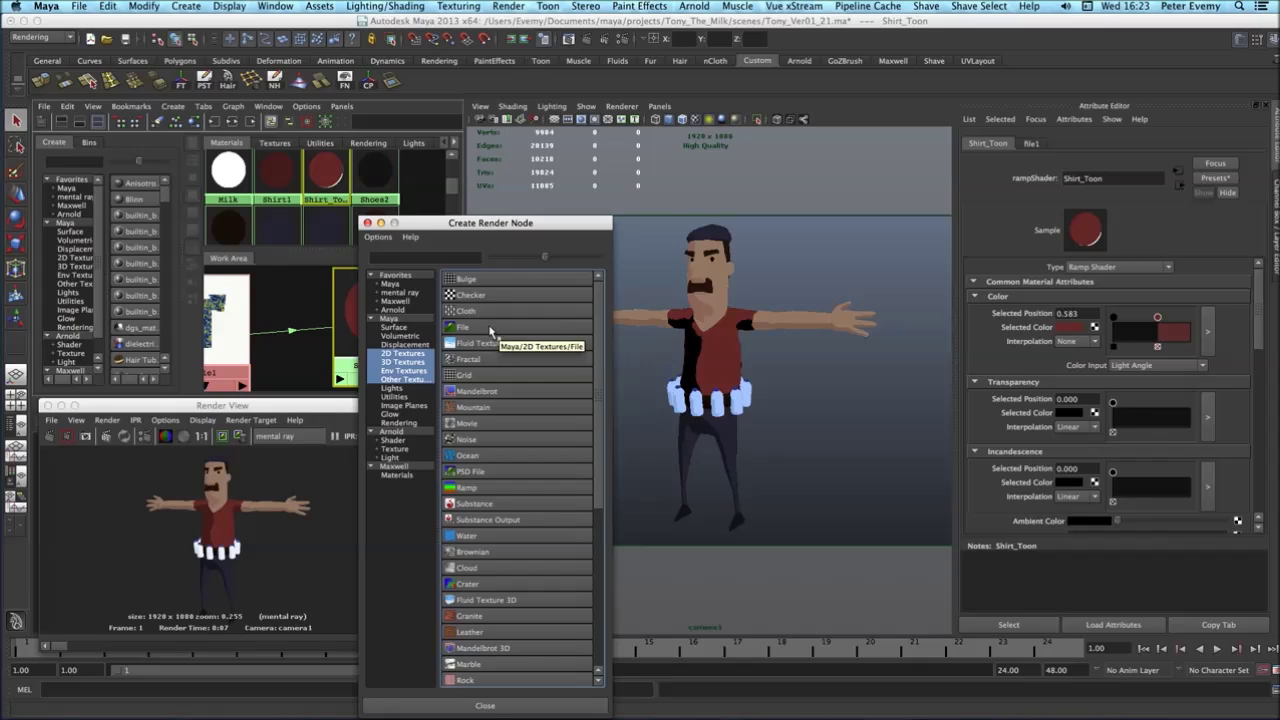
{"action": "left_click", "coordinate": [495, 330]}
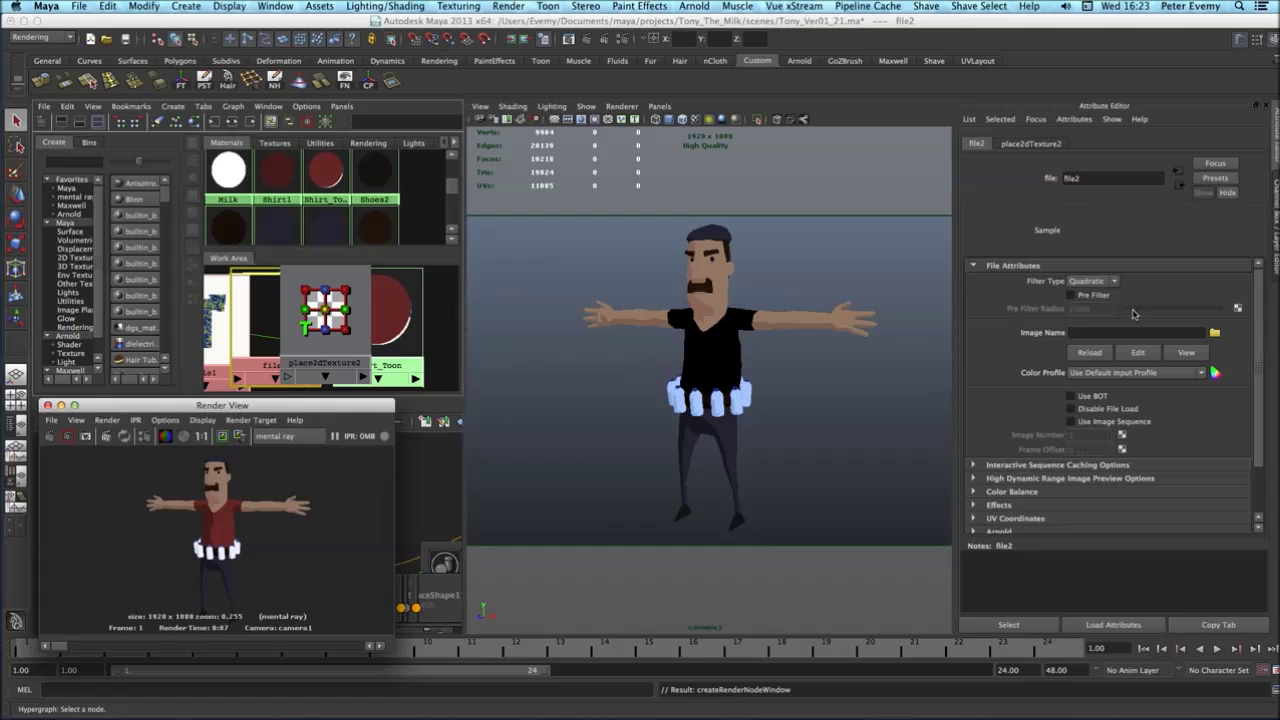
{"action": "left_click", "coordinate": [1214, 333]}
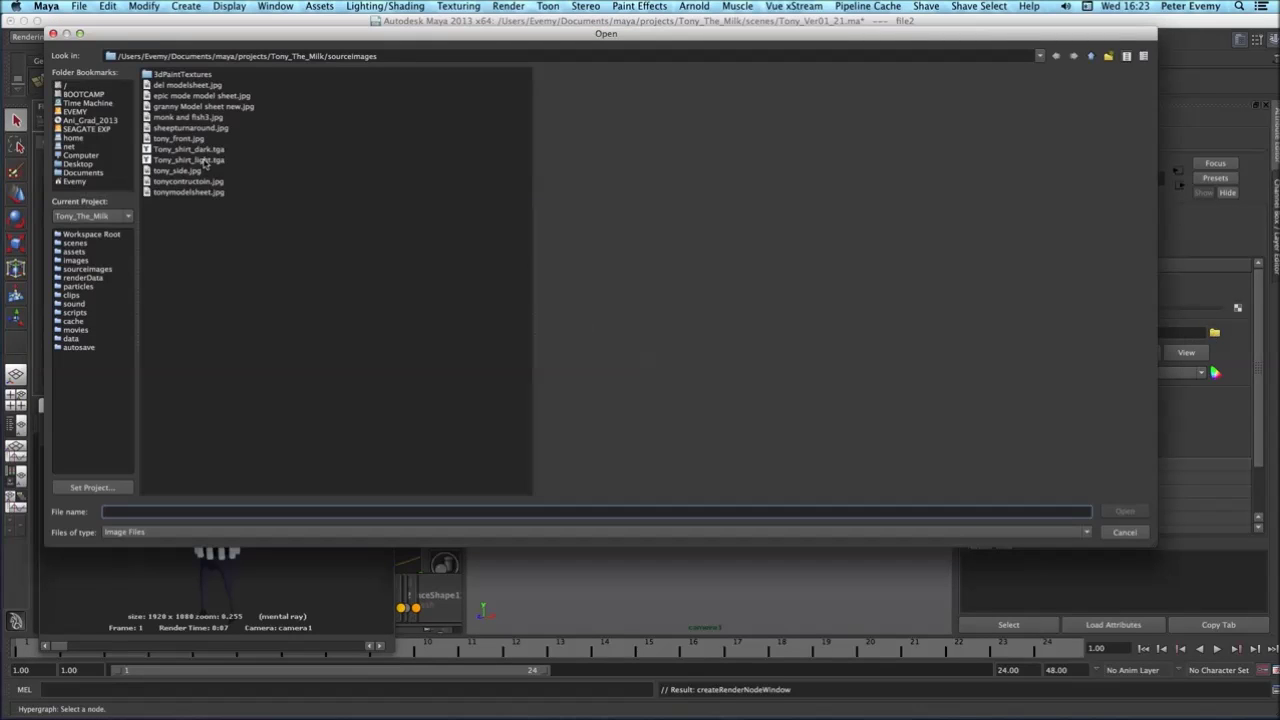
{"action": "double_click", "coordinate": [195, 160]}
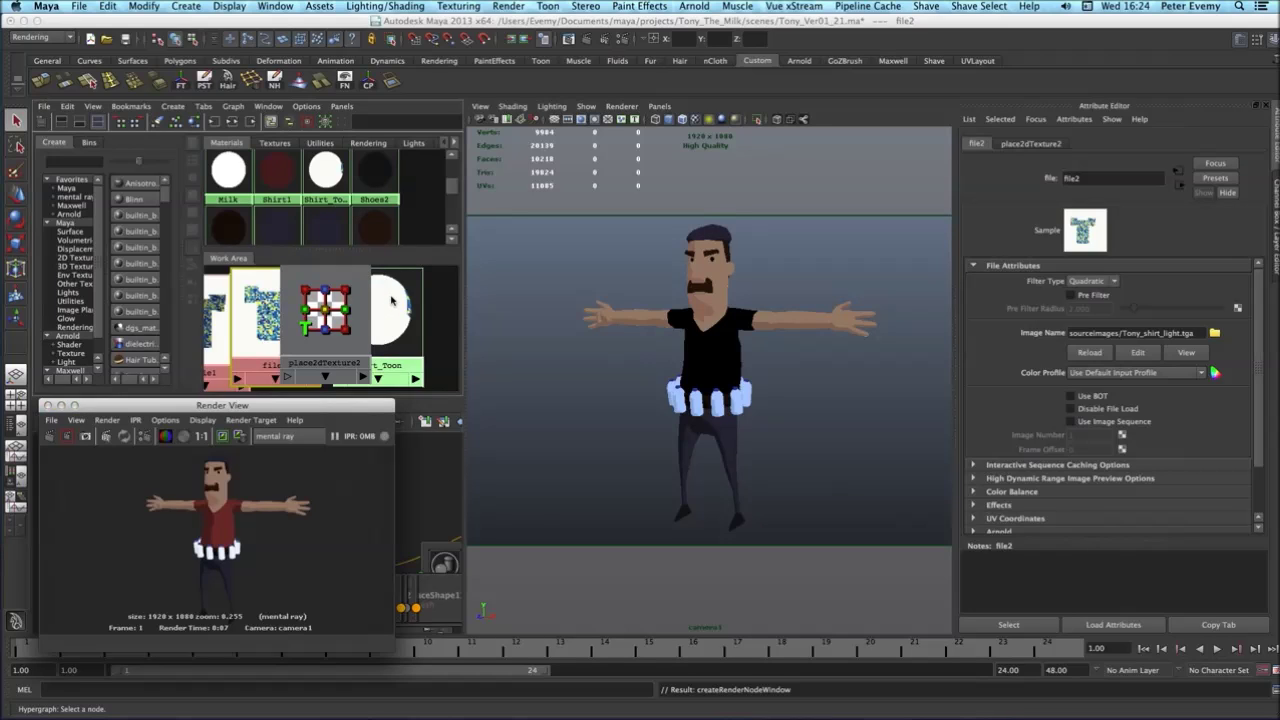
{"action": "right_click_drag", "start_coordinate": [391, 300], "coordinate": [393, 318]}
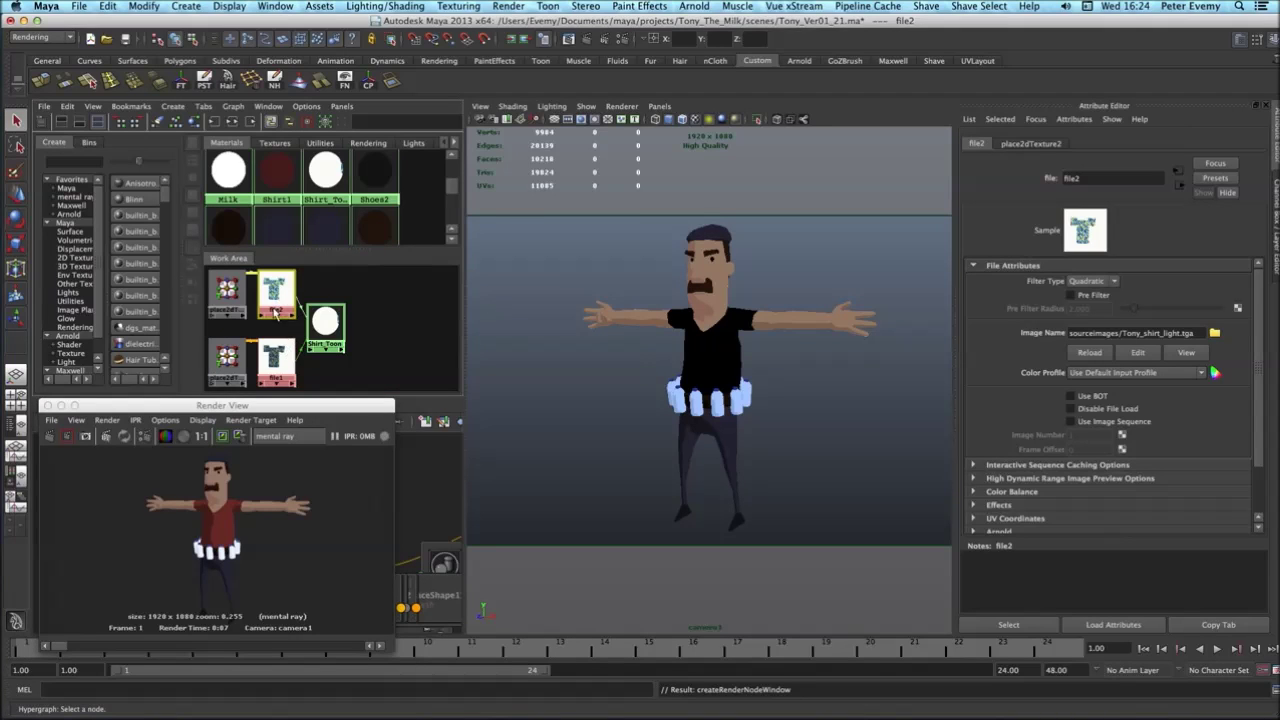
{"action": "left_click", "coordinate": [328, 324]}
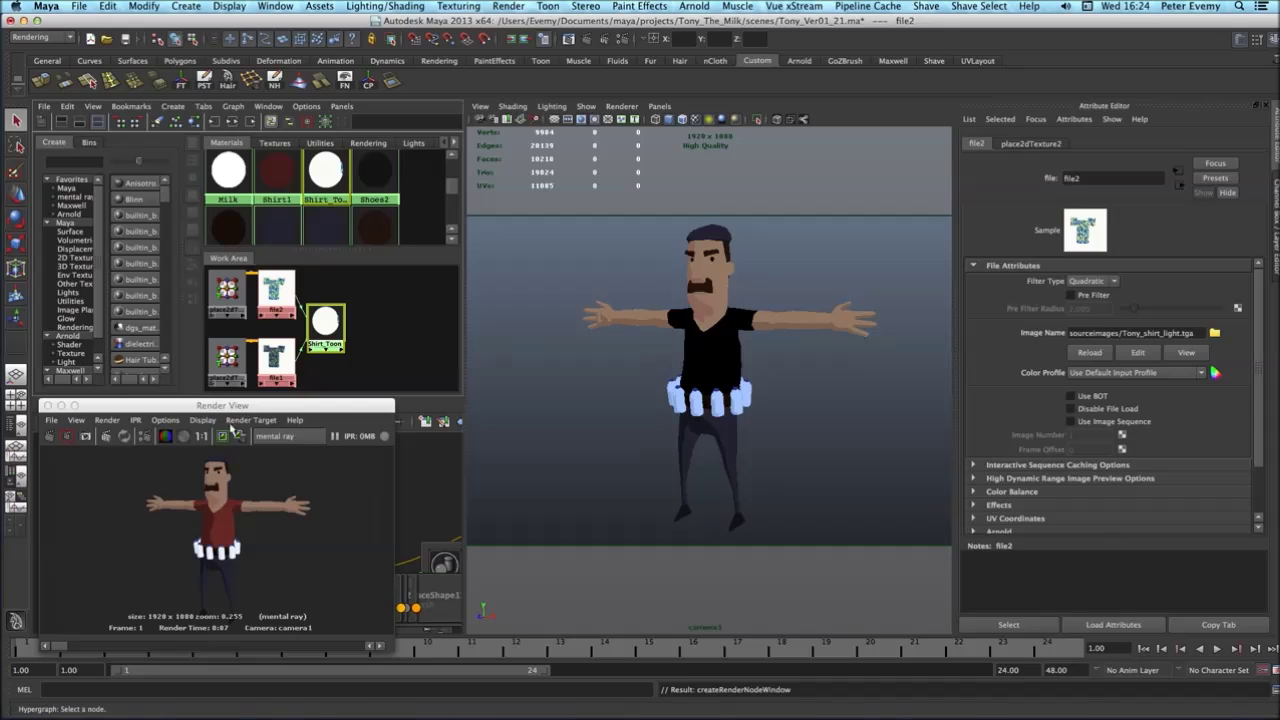
Render the character with the textured shirt in mental ray, and enlarge and reposition the render window for inspection.
{"action": "left_click", "coordinate": [66, 438]}
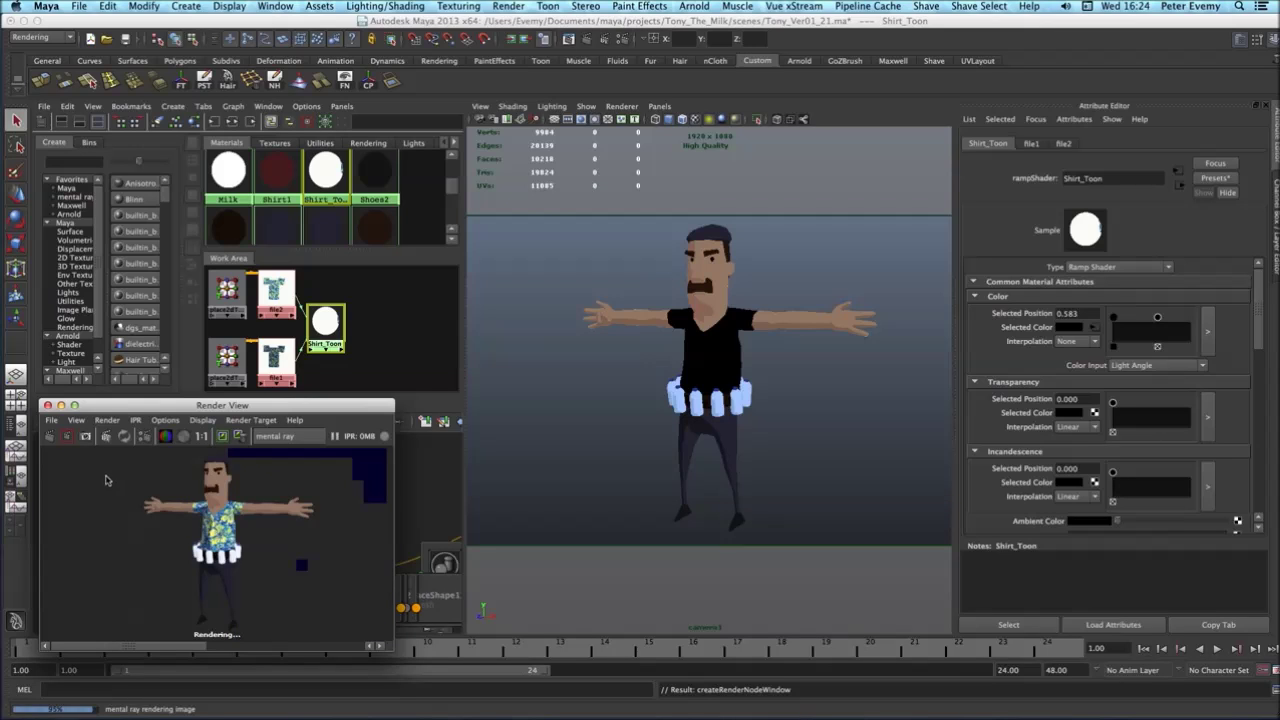
{"action": "left_click_drag", "start_coordinate": [250, 405], "coordinate": [293, 119]}
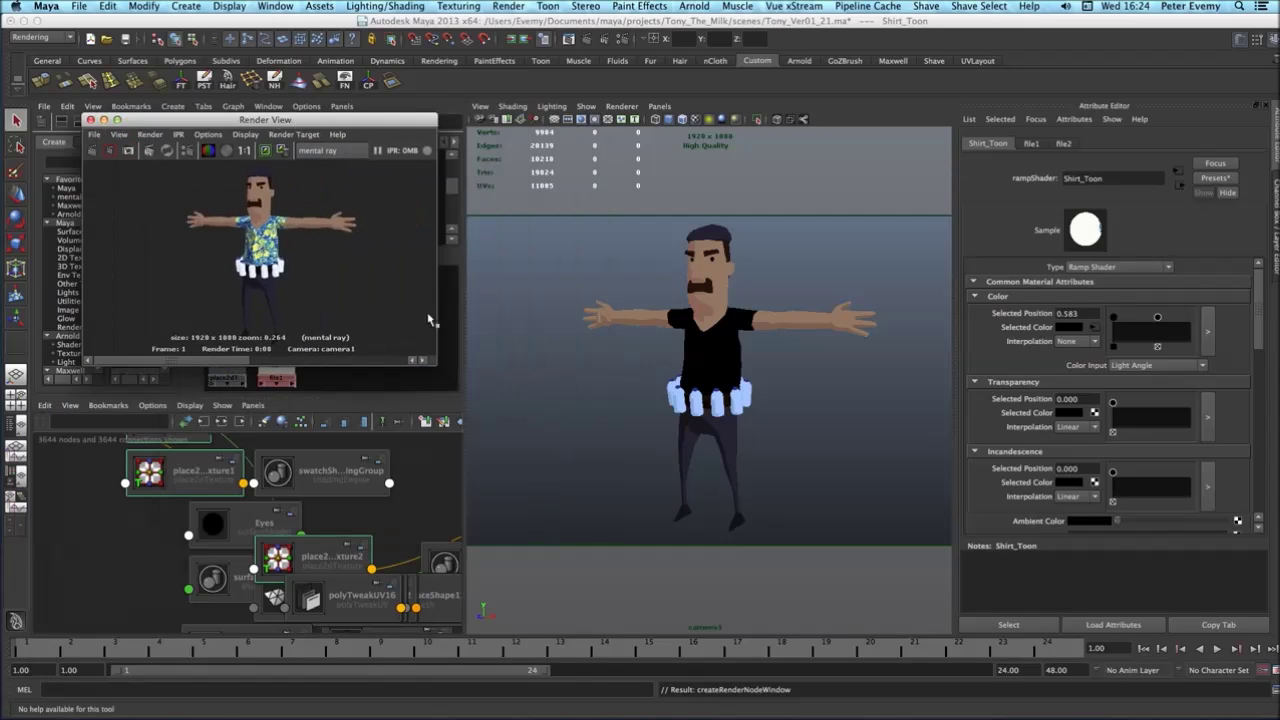
{"action": "left_click_drag", "start_coordinate": [432, 359], "coordinate": [768, 586]}
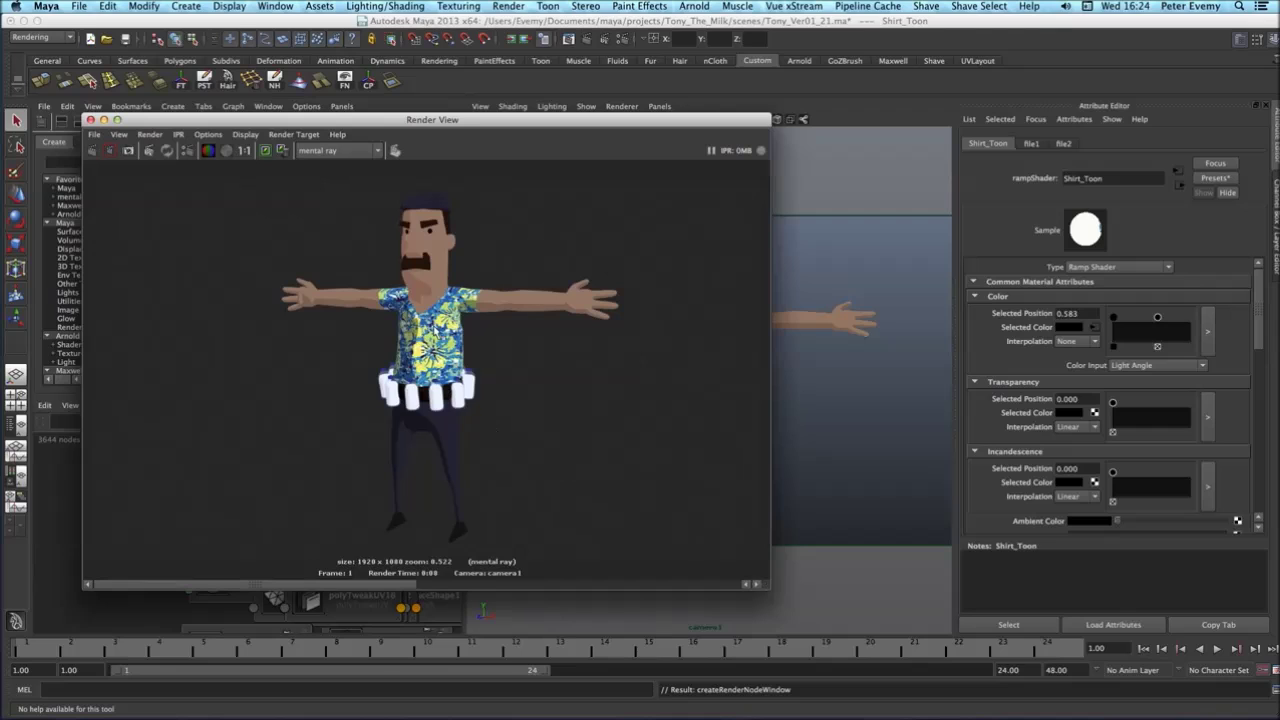
{"action": "left_click_drag", "start_coordinate": [420, 119], "coordinate": [355, 66]}
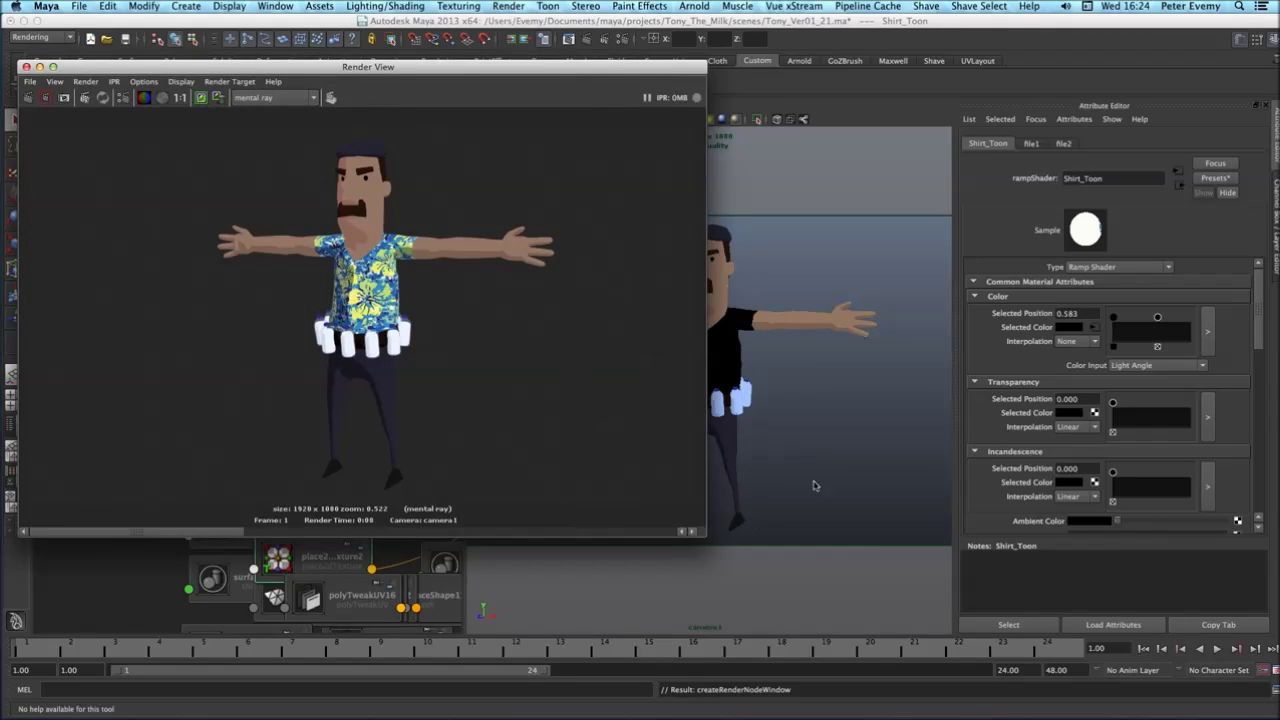
Clear the selection and re-render the character from a slightly rotated camera1 angle.
{"action": "left_click", "coordinate": [819, 445]}
{"action": "left_click_drag", "start_coordinate": [820, 445], "coordinate": [857, 434], "text": "alt"}
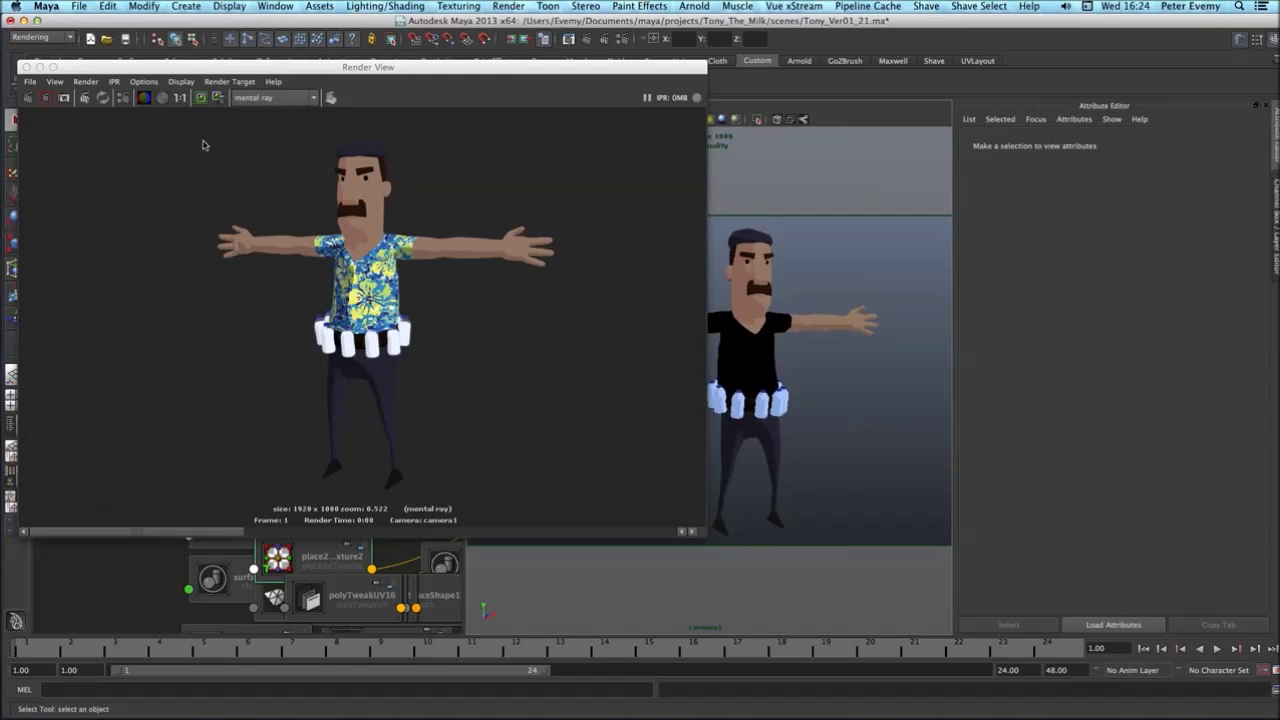
{"action": "left_click", "coordinate": [27, 98]}
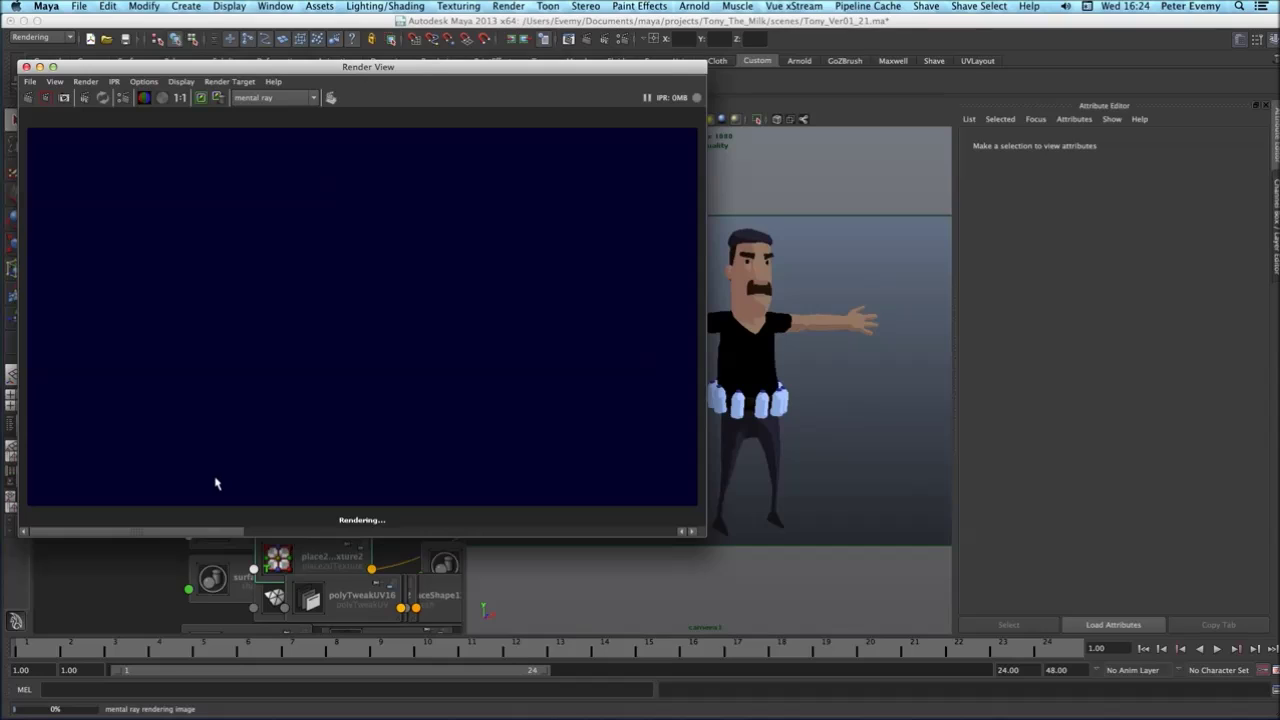